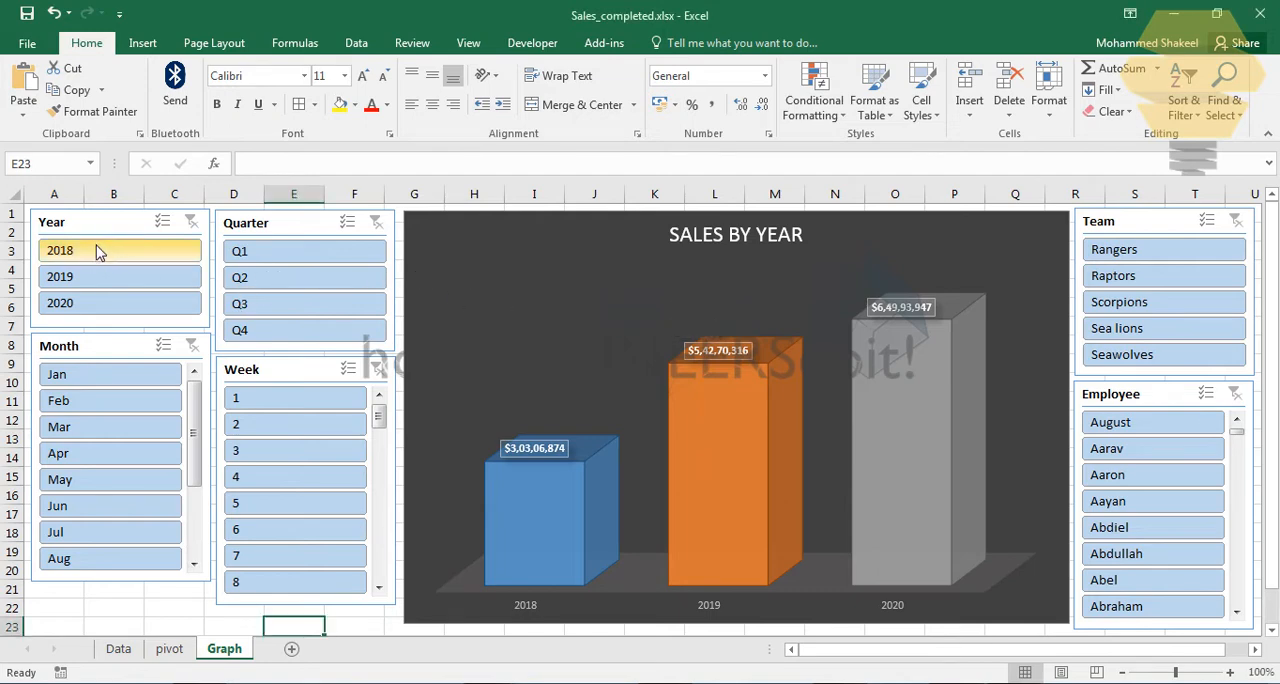
# Step: Filter the completed sales dashboard to year 2018, team Scorpions, quarter Q3 and month Aug
pyautogui.click(127, 256)
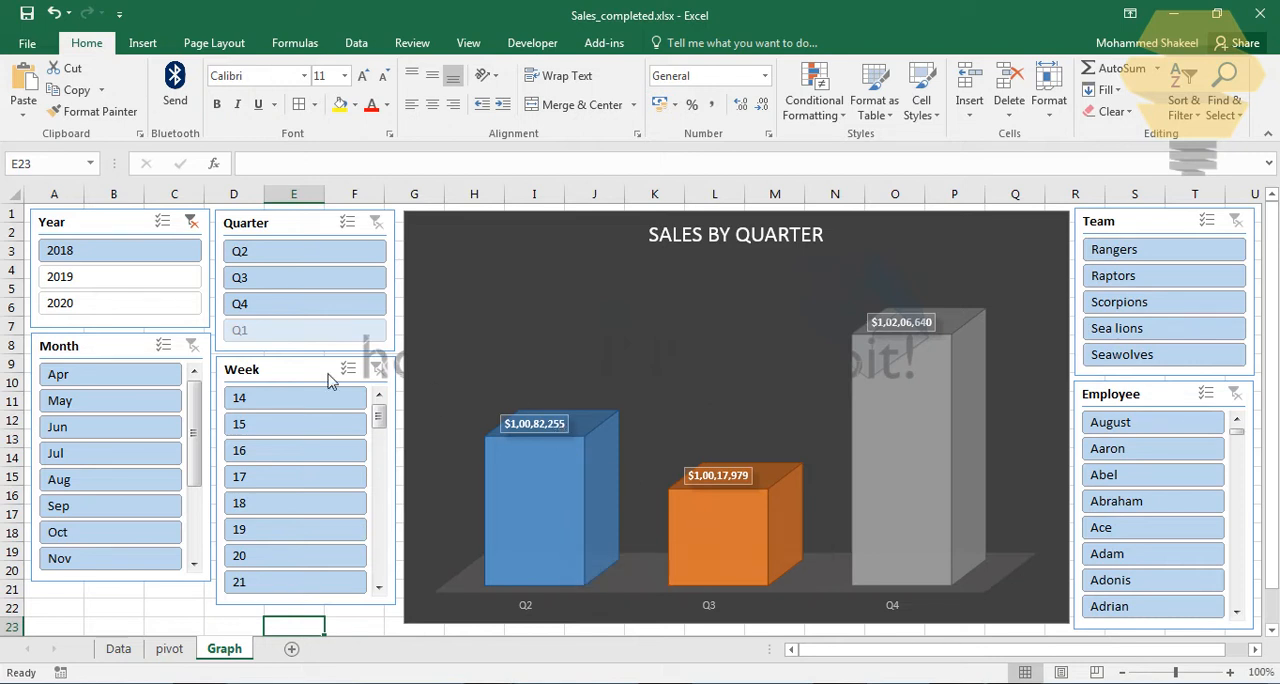
pyautogui.click(190, 222)
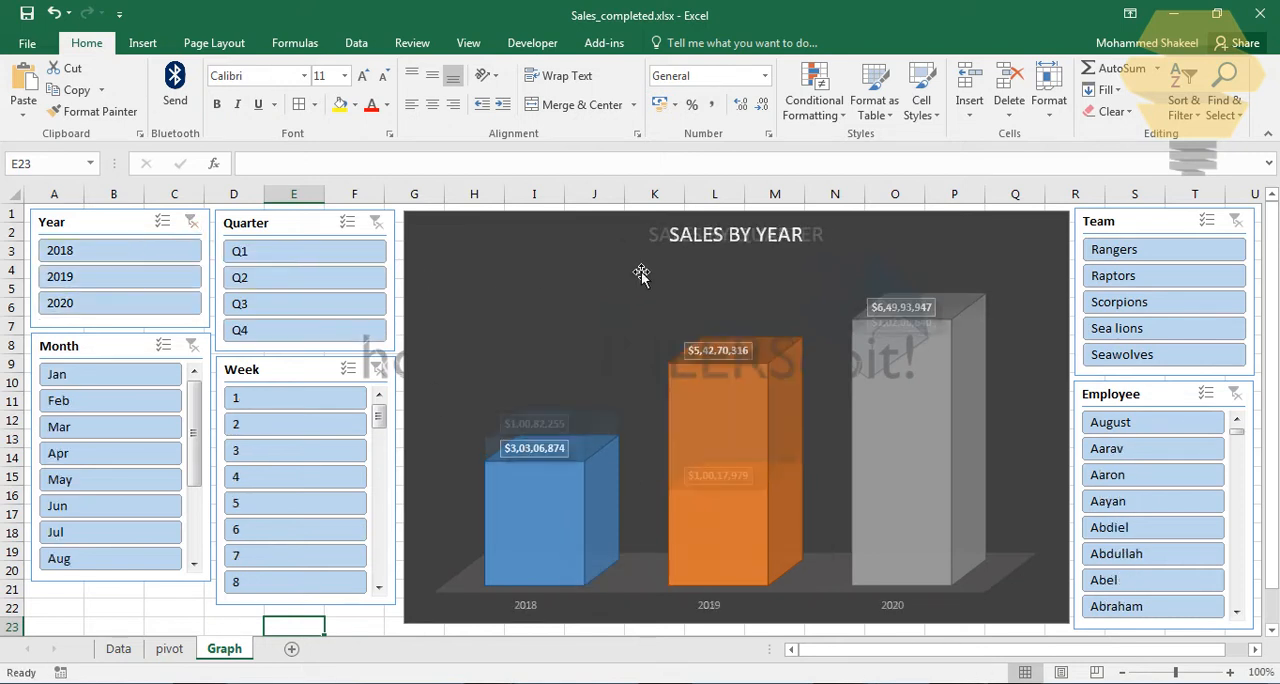
pyautogui.click(115, 260)
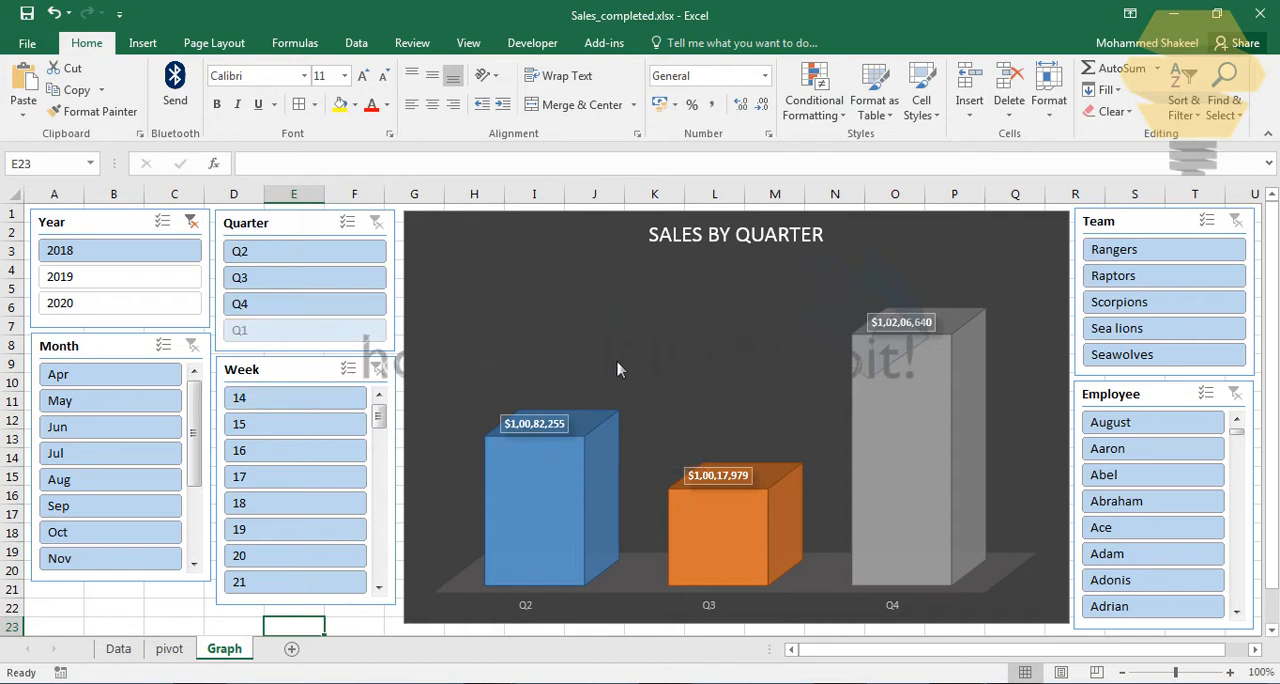
pyautogui.click(1145, 305)
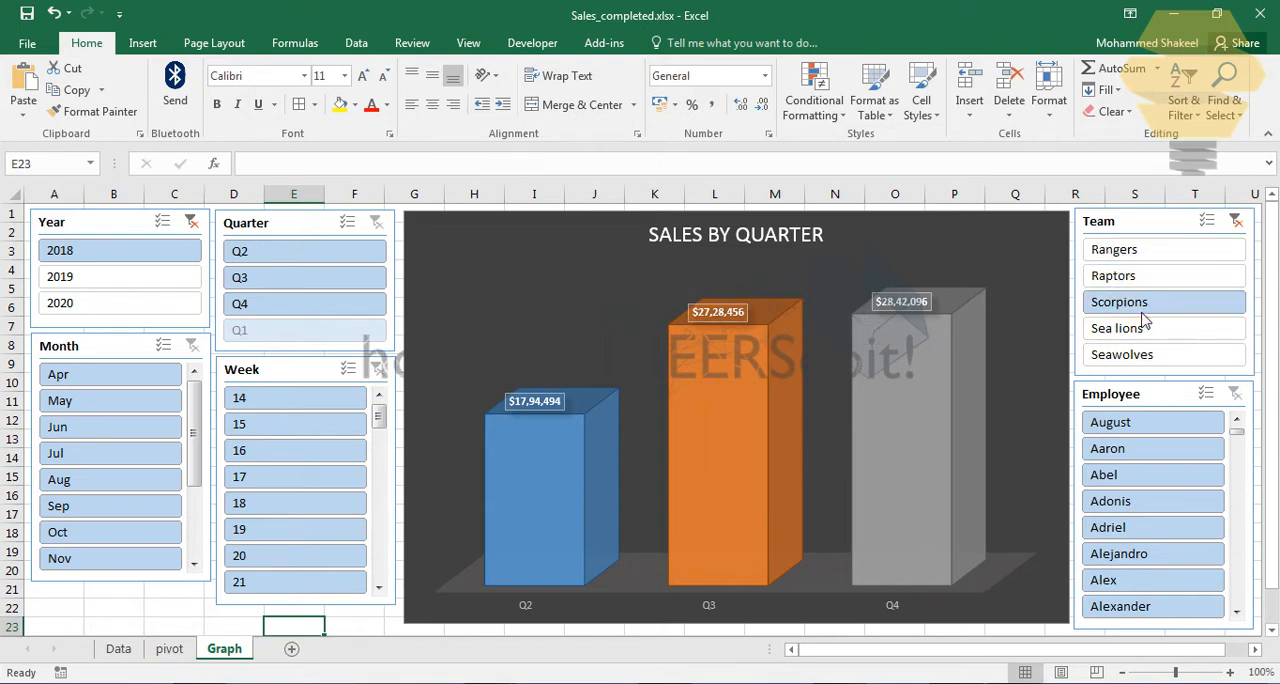
pyautogui.click(268, 276)
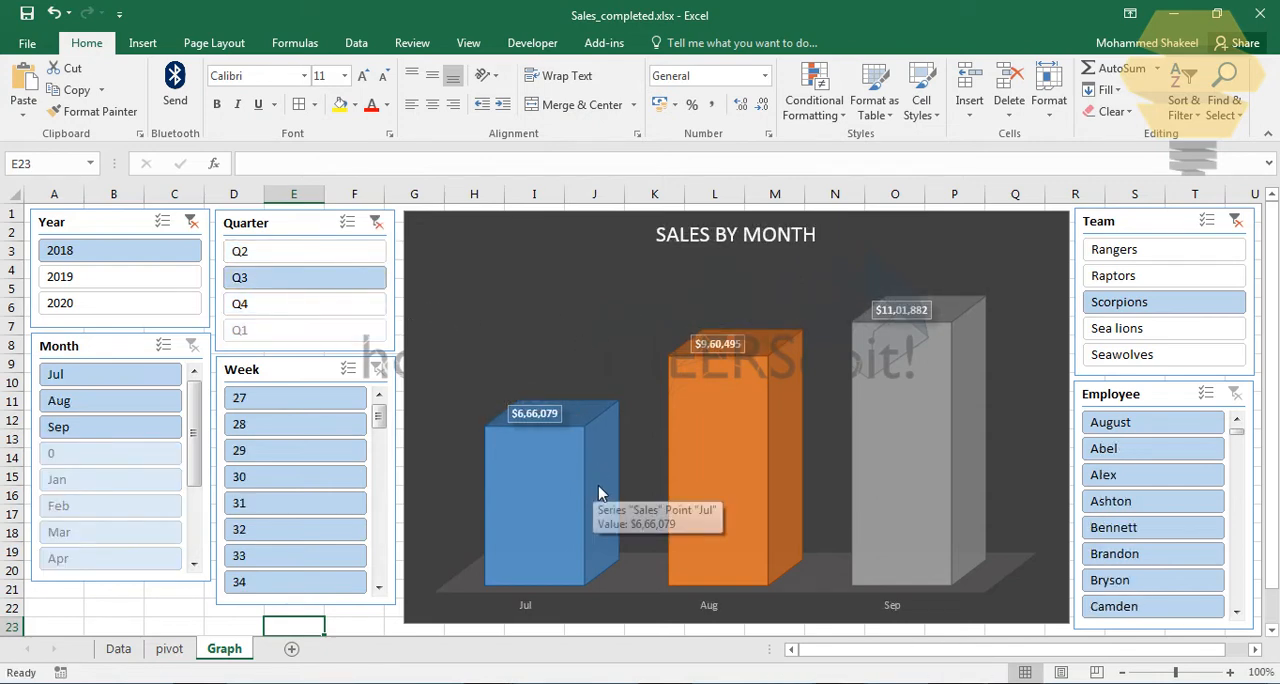
pyautogui.moveTo(539, 455)
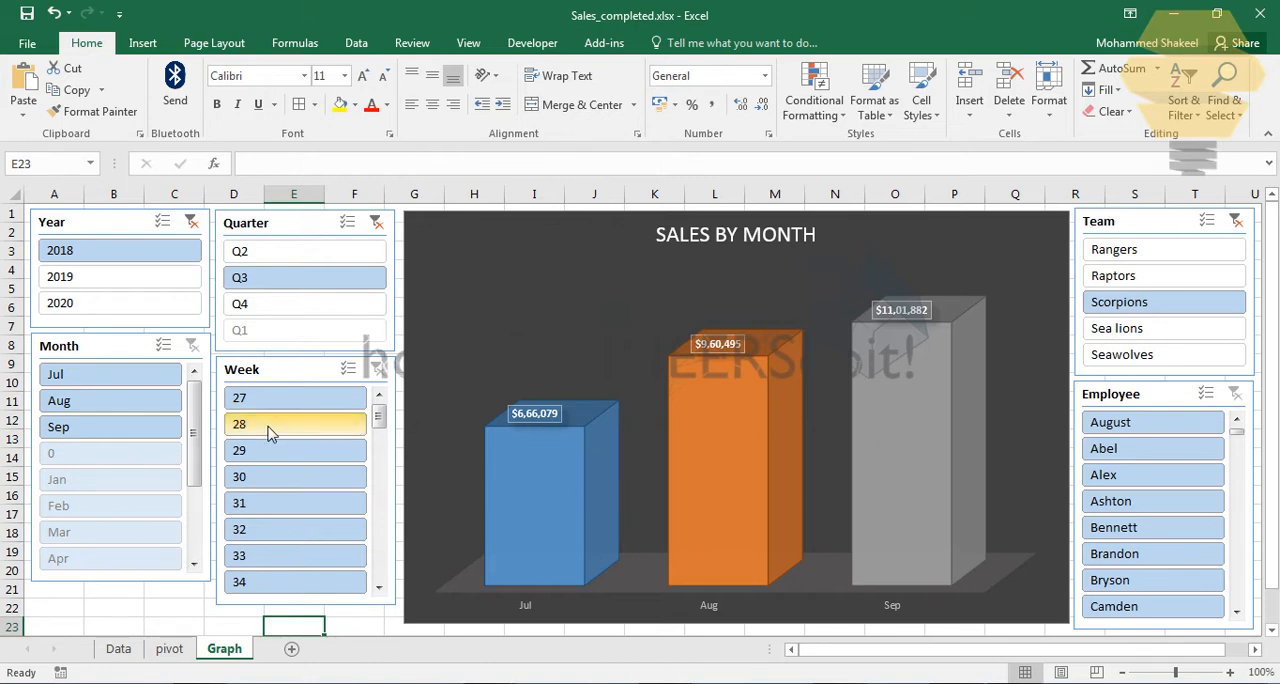
pyautogui.click(90, 410)
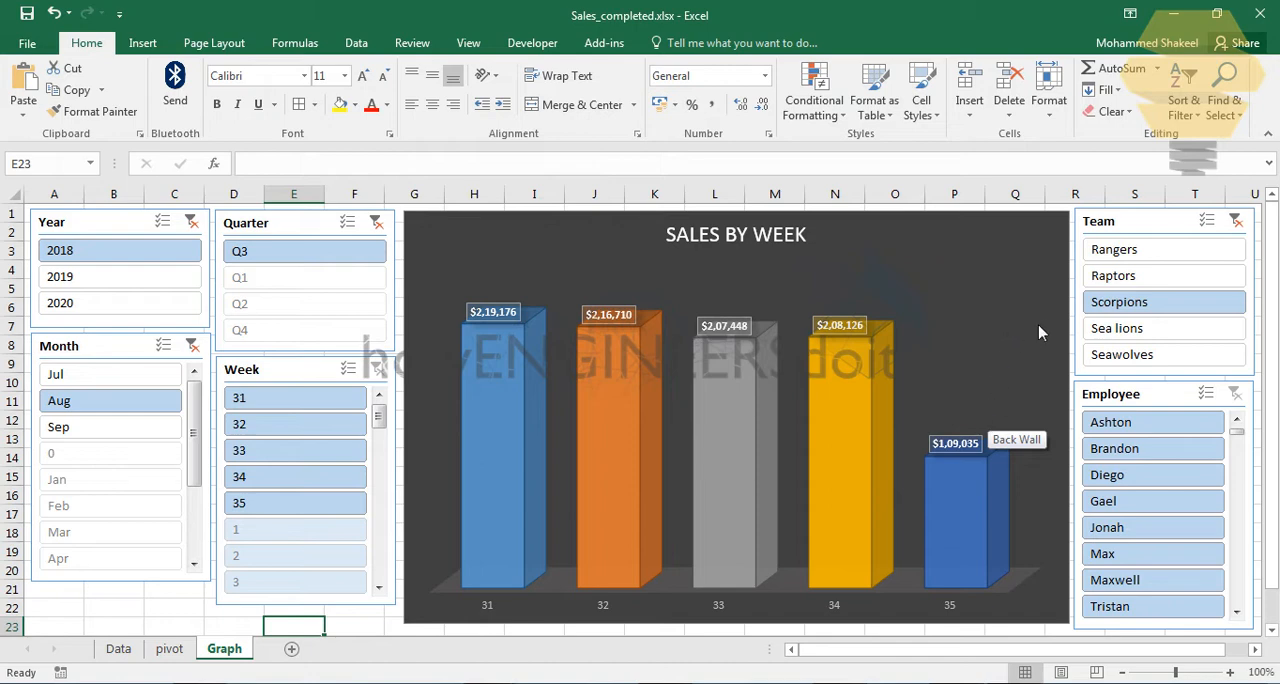
# Step: Refilter the dashboard to team Seawolves and its fifth listed employee, after viewing week 34 and clearing that week filter
pyautogui.click(1240, 302)
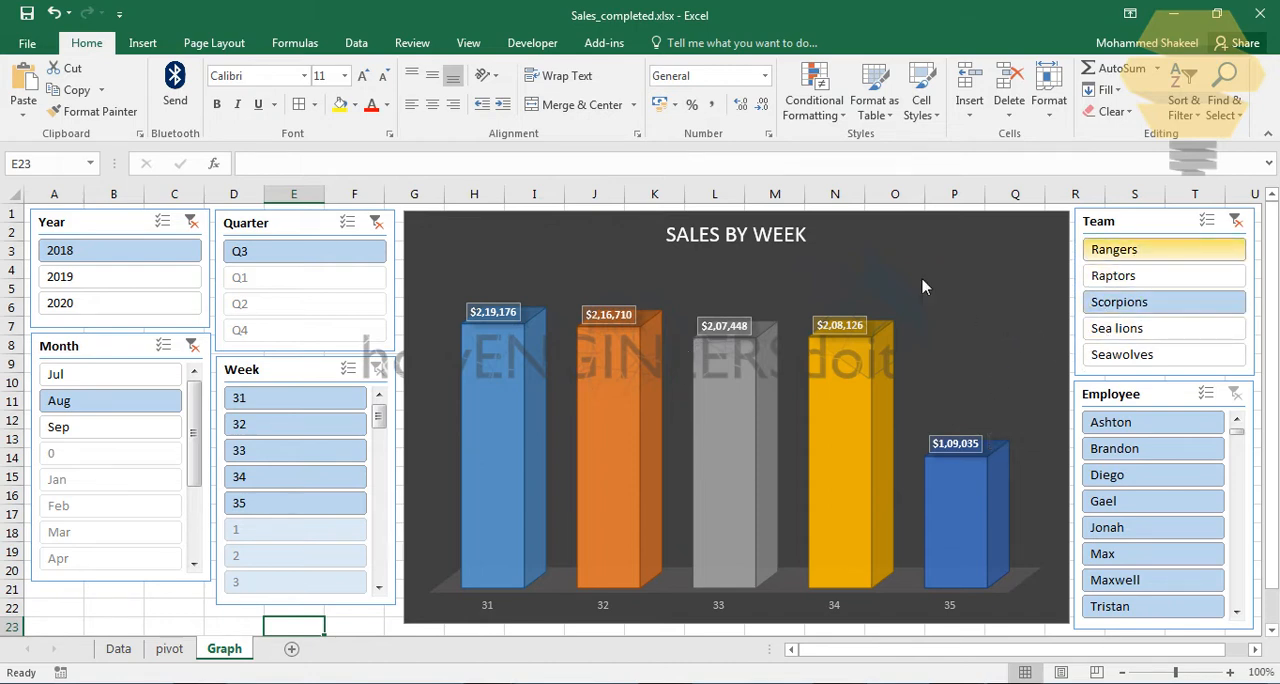
pyautogui.click(1163, 356)
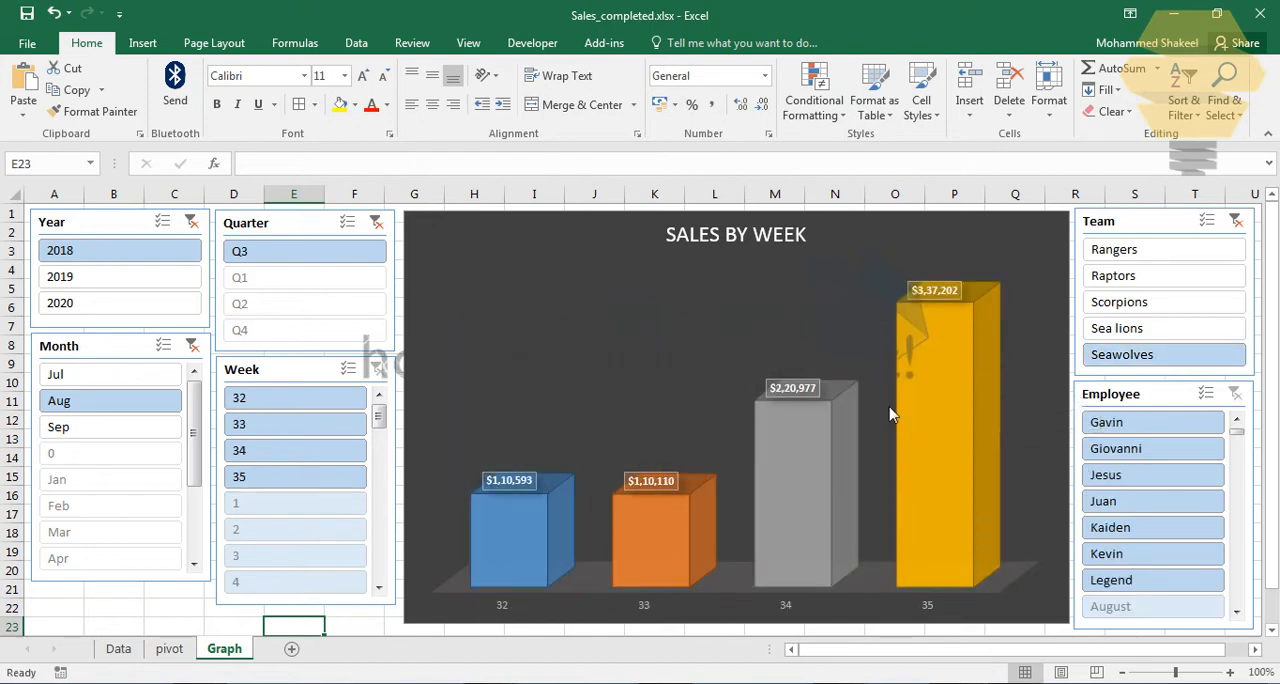
pyautogui.click(253, 452)
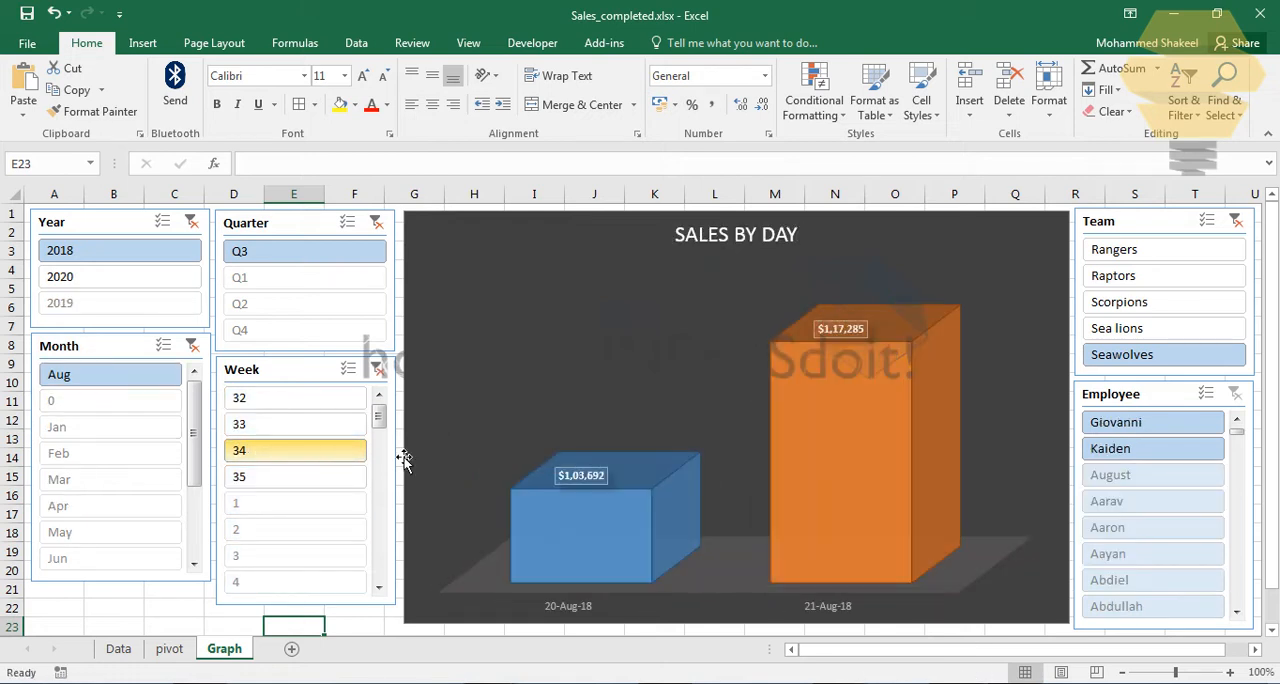
pyautogui.click(377, 369)
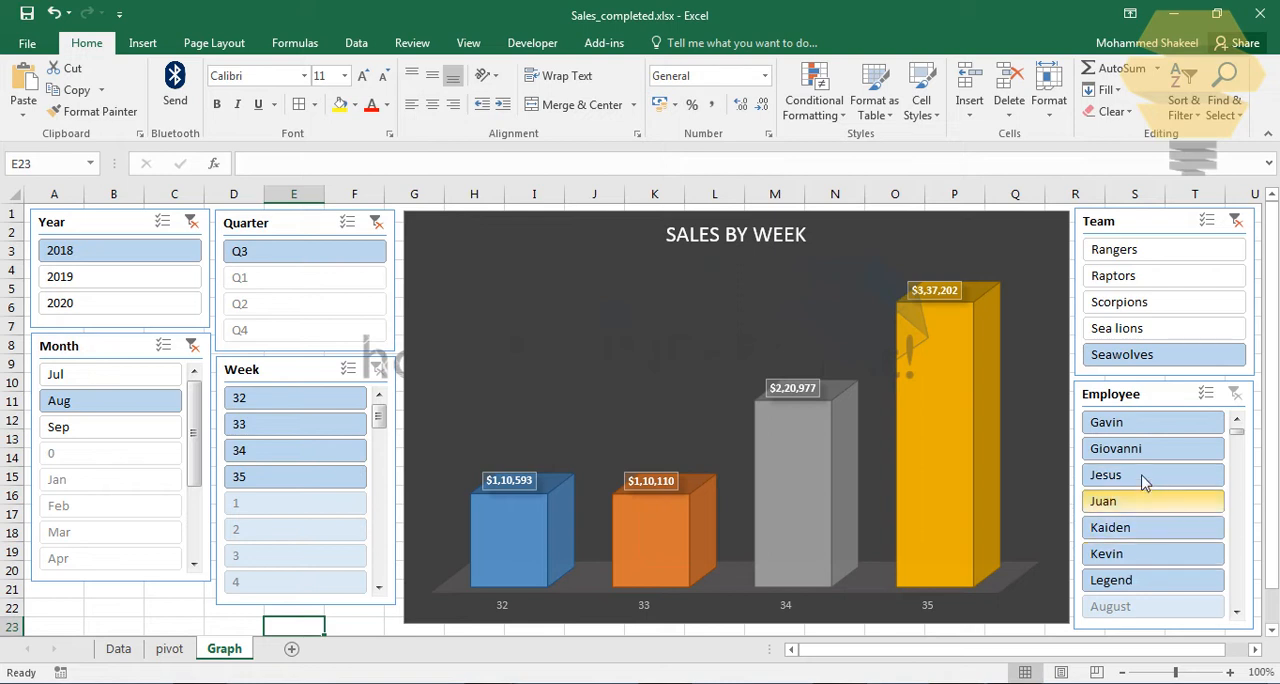
pyautogui.click(1124, 541)
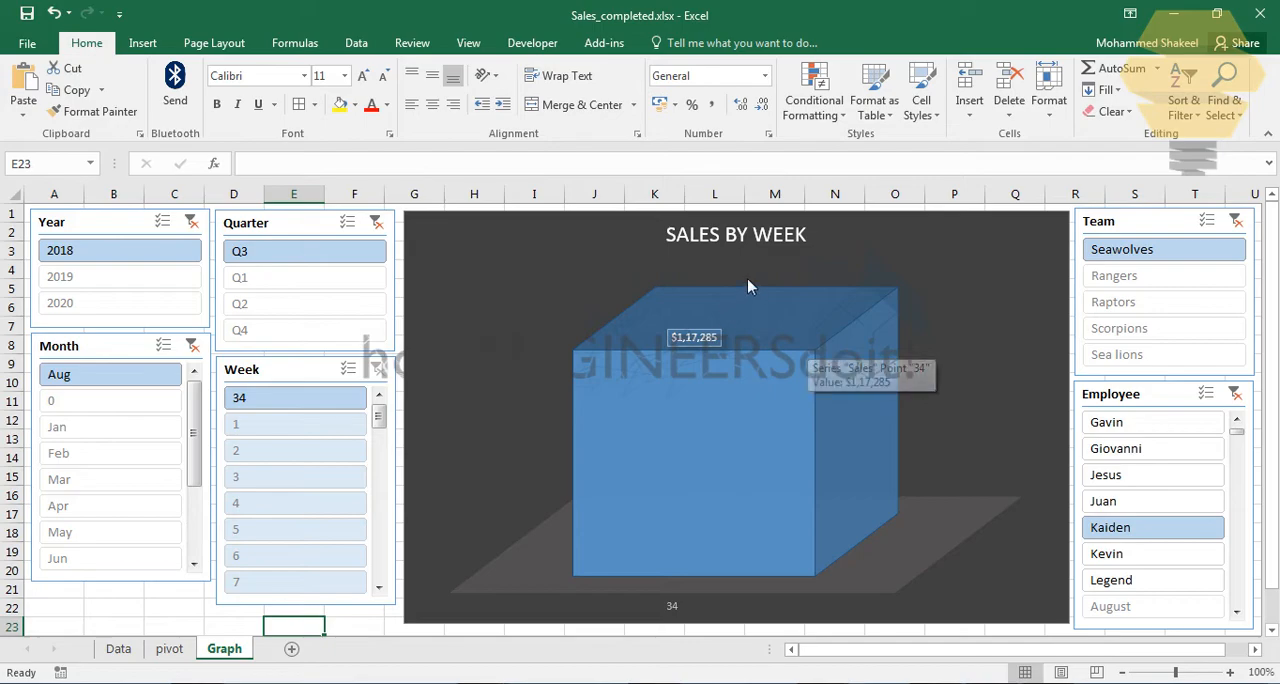
# Step: Switch to the steps slide in PowerPoint and from there to the Sales.xlsx workbook in Excel
pyautogui.hotkey('alt', 'Tab')
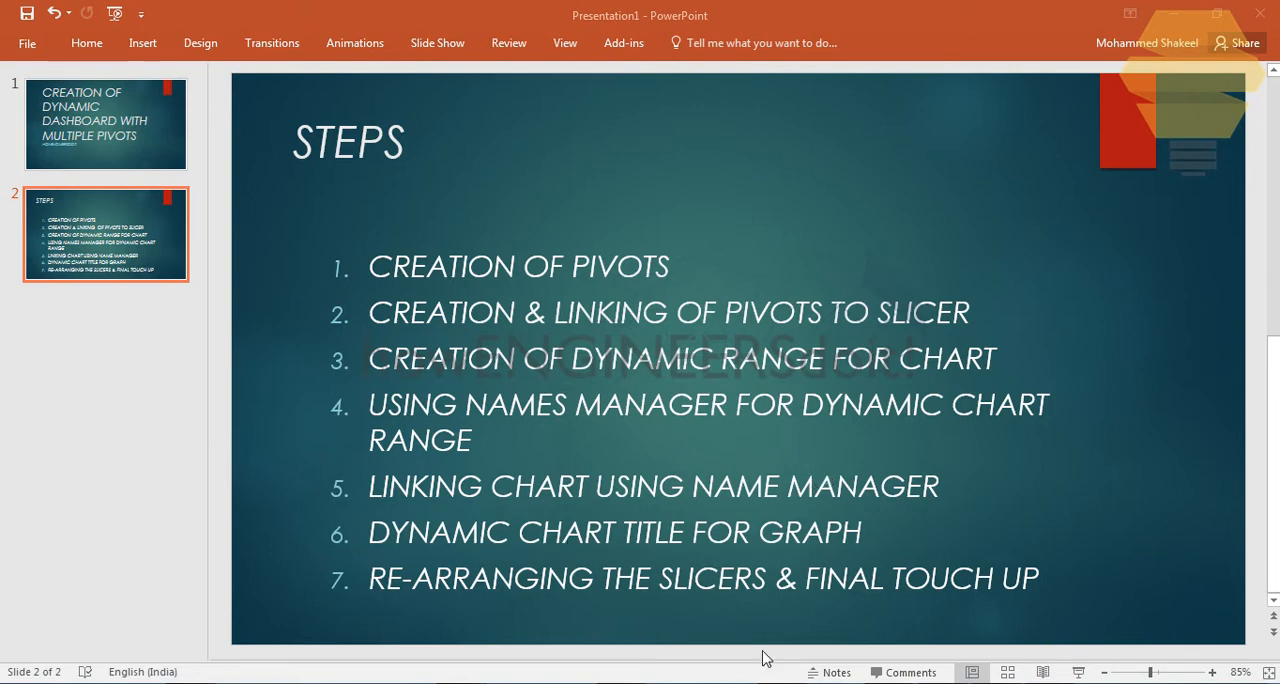
pyautogui.moveTo(448, 650)
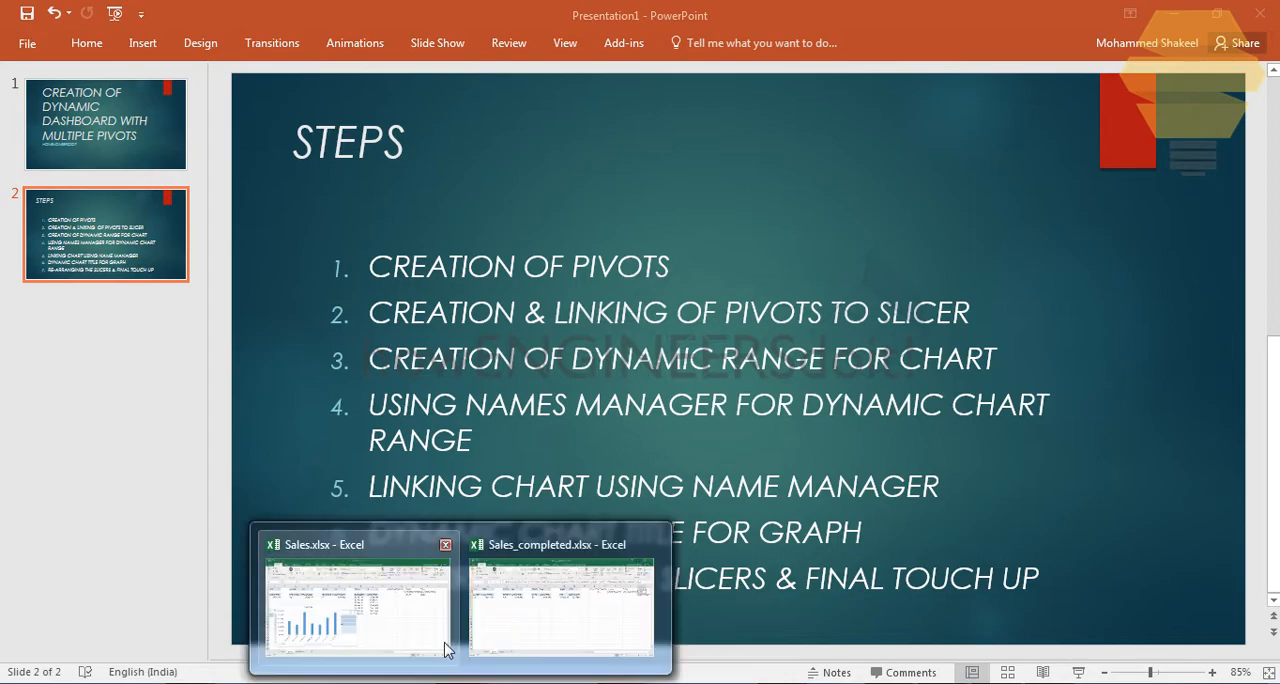
pyautogui.click(382, 598)
pyautogui.click(888, 441)
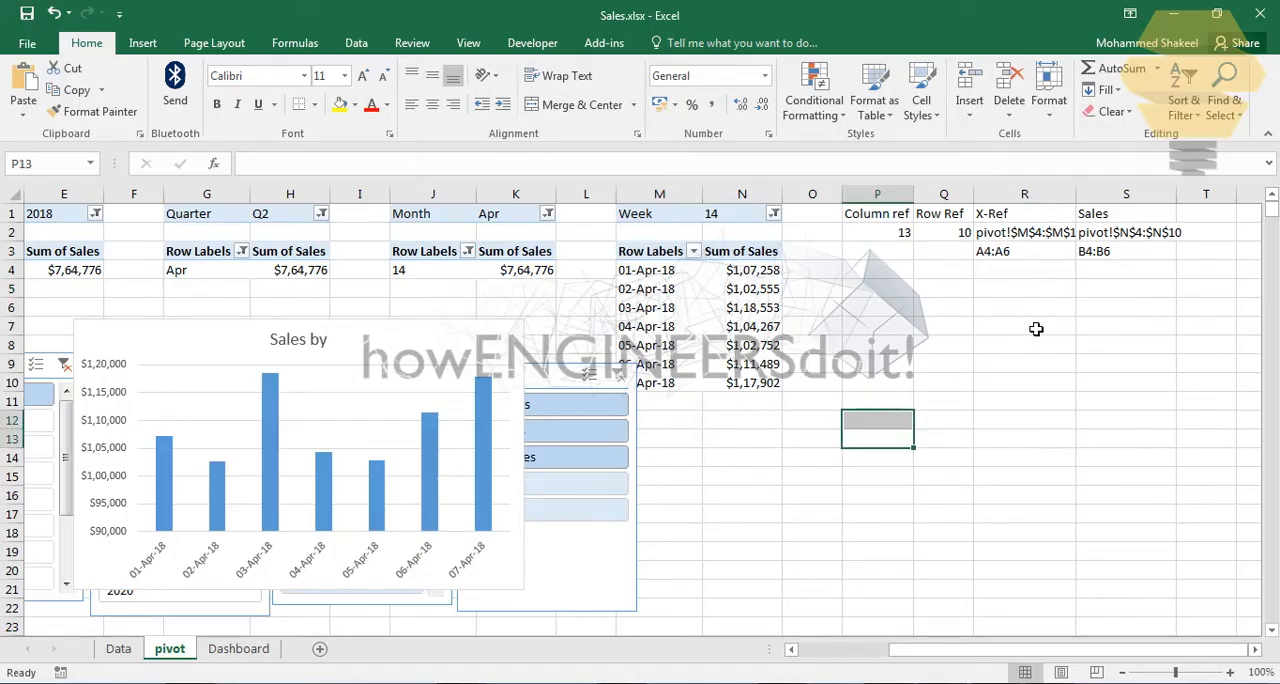
pyautogui.click(1030, 322)
pyautogui.click(1140, 309)
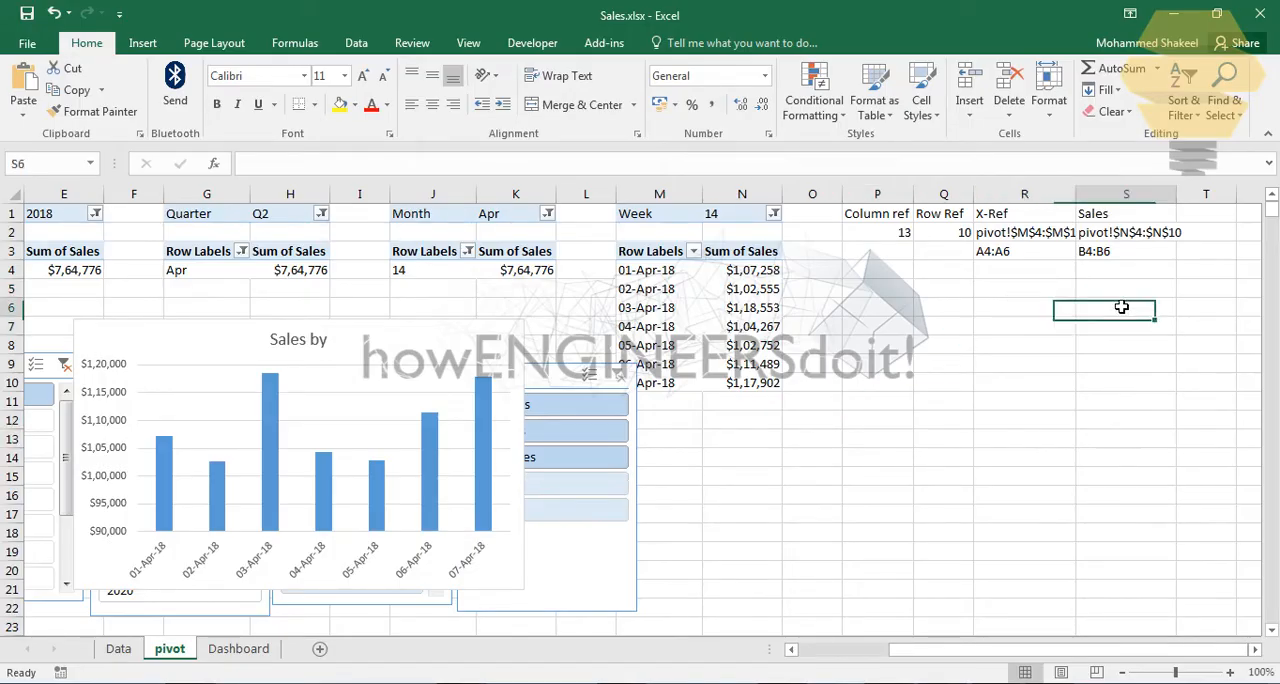
# Step: Enter the heading "Dynamic Chart title" in cell T1 of the pivot sheet
pyautogui.click(1203, 218)
pyautogui.write('D')
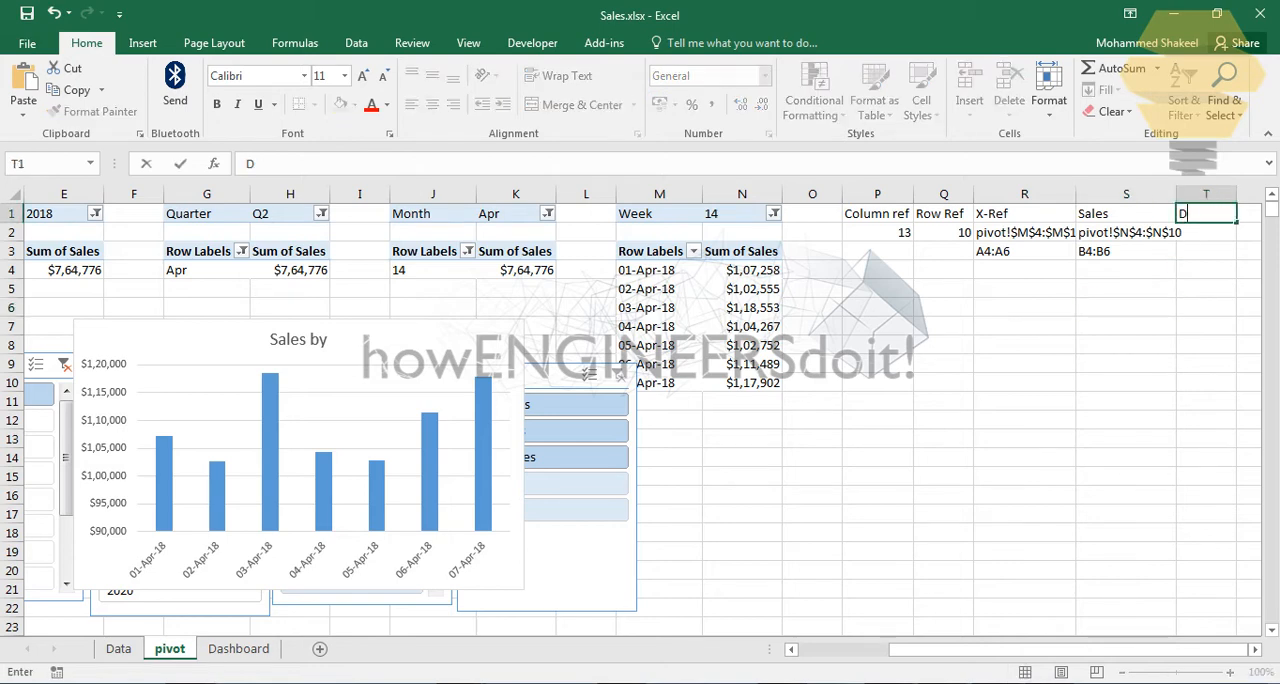
pyautogui.write('ynamic Chart titl')
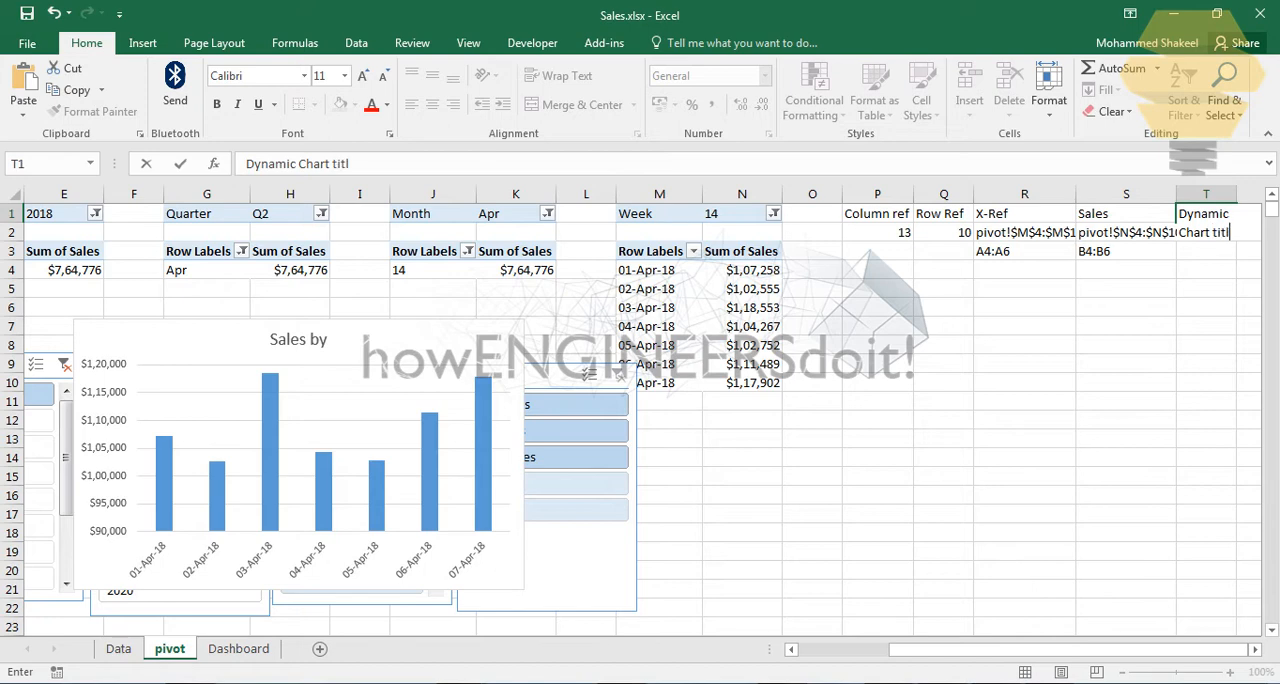
pyautogui.write('e')
pyautogui.press('Return')
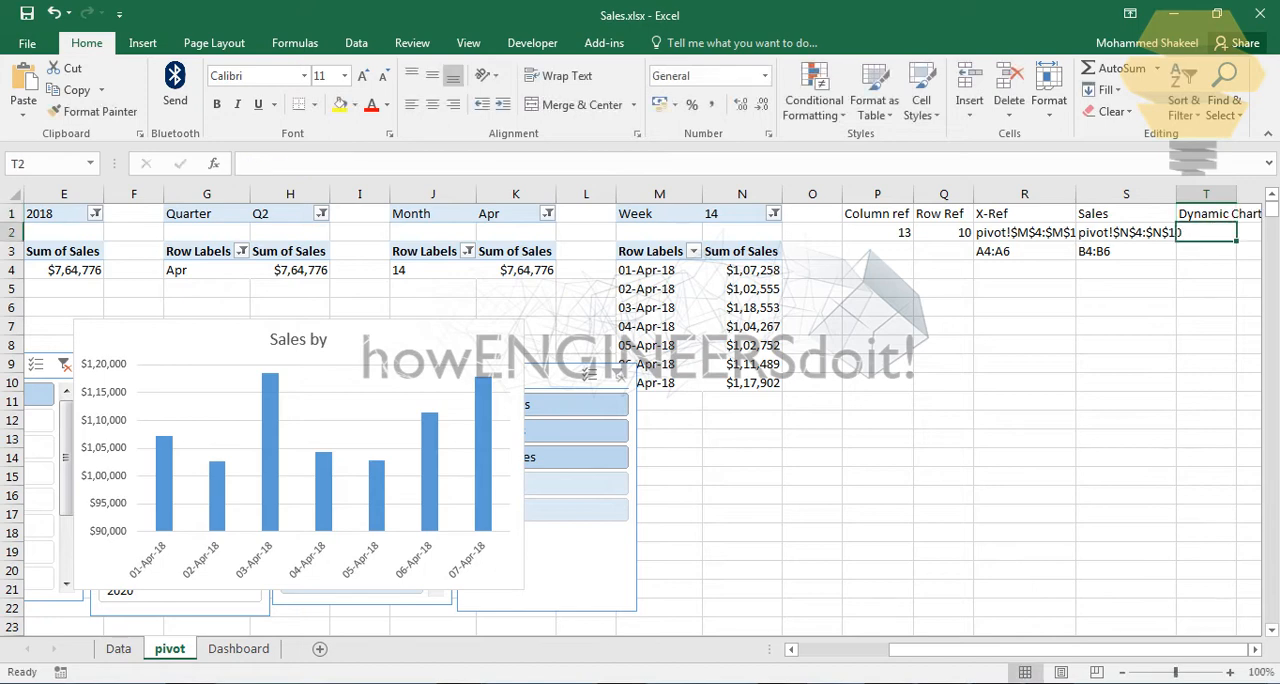
# Step: Copy the nested IF expression from the Column ref formula in P2, leaving out the outer brackets and the -1
pyautogui.click(1255, 649)
pyautogui.click(1255, 649)
pyautogui.click(1086, 216)
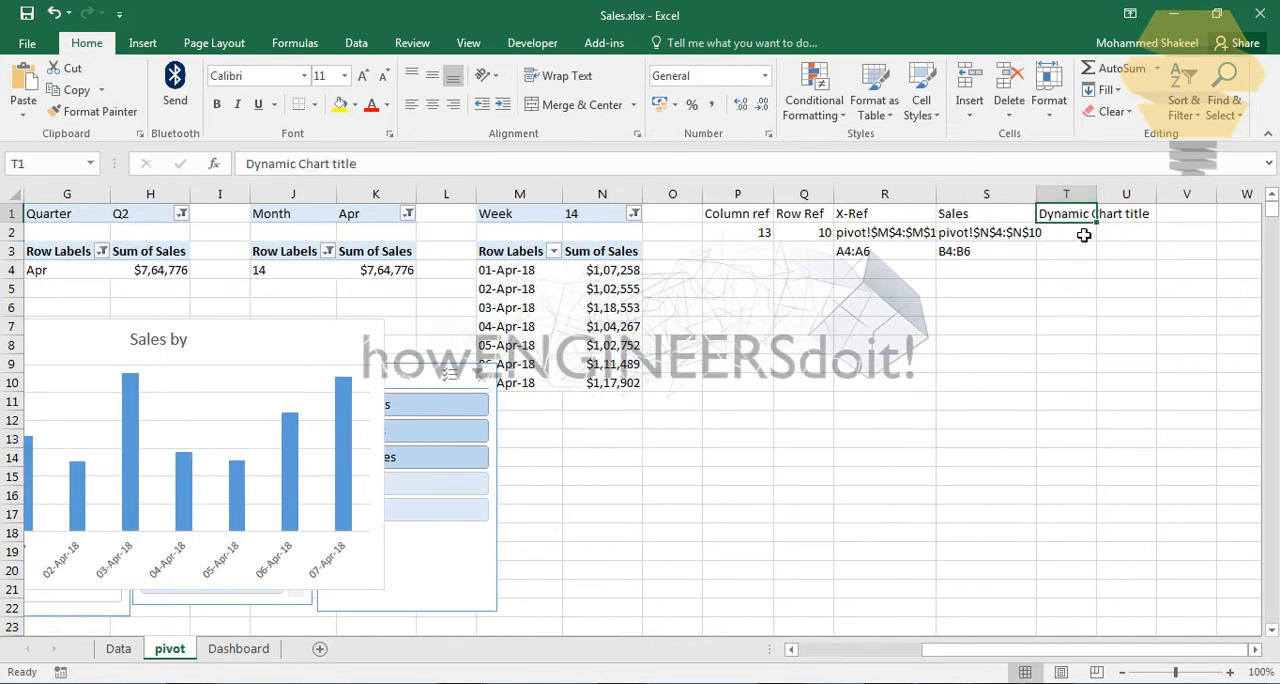
pyautogui.click(743, 238)
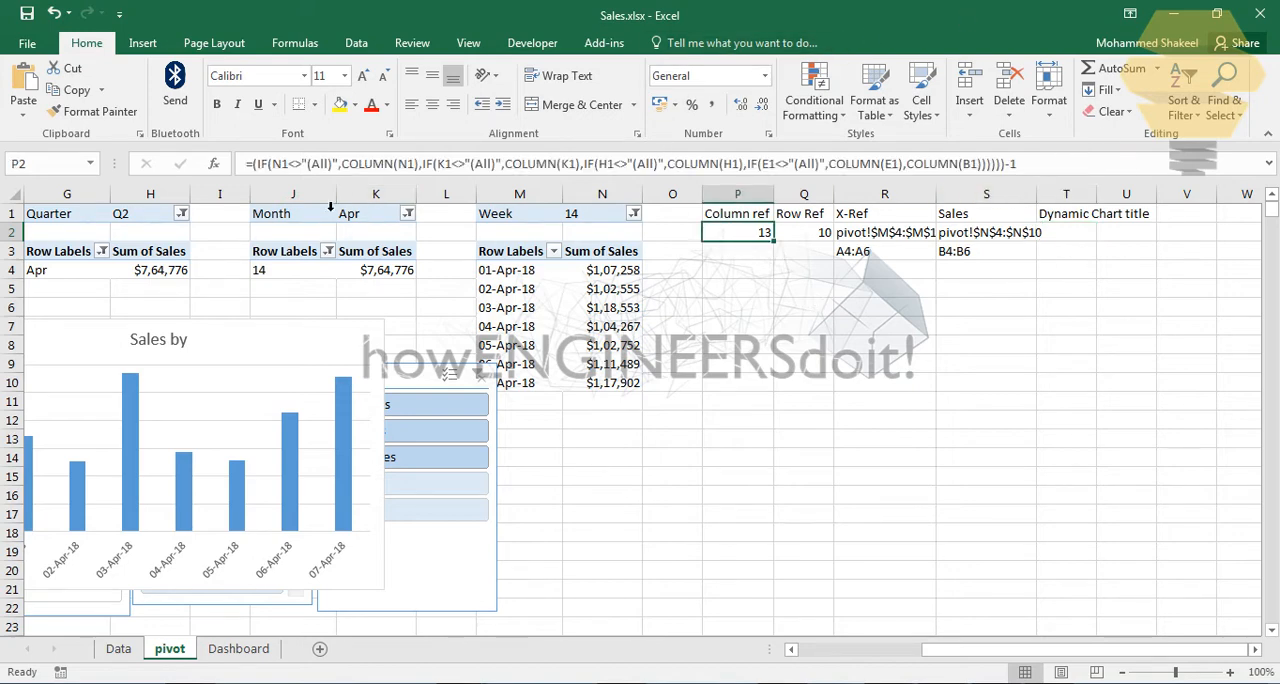
pyautogui.click(266, 170)
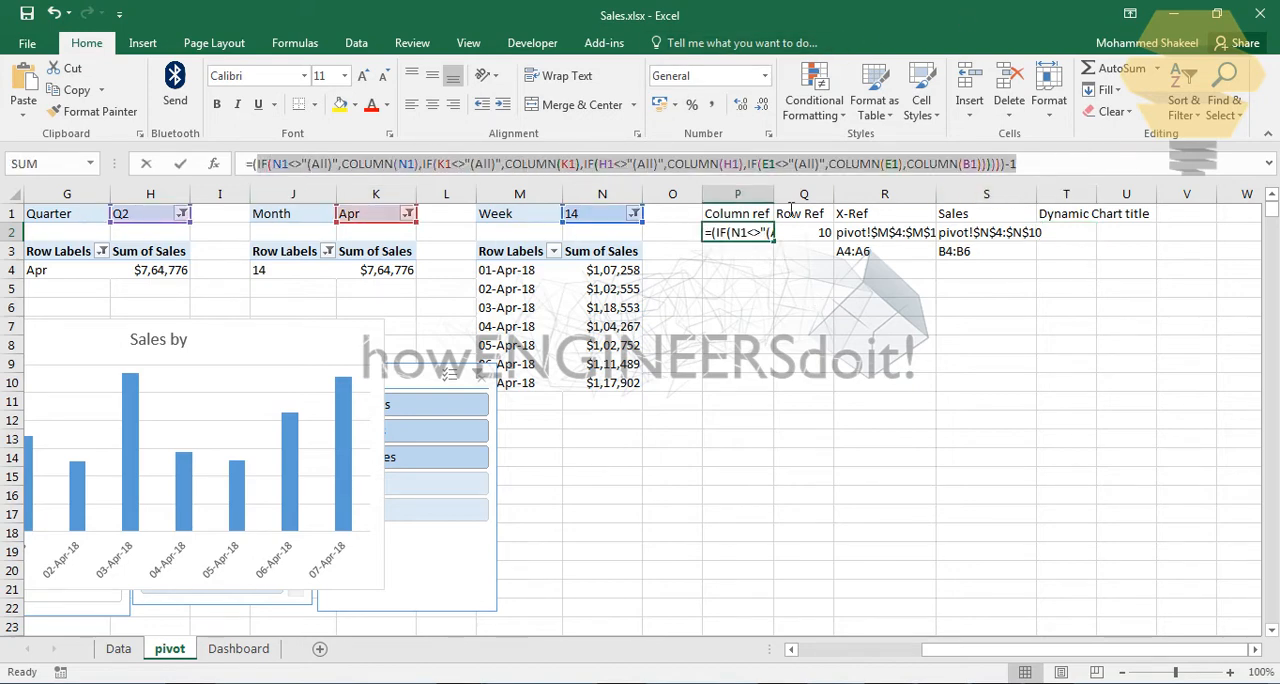
pyautogui.moveTo(1061, 160); pyautogui.dragTo(1000, 178)
pyautogui.press('Escape')
pyautogui.click(1066, 232)
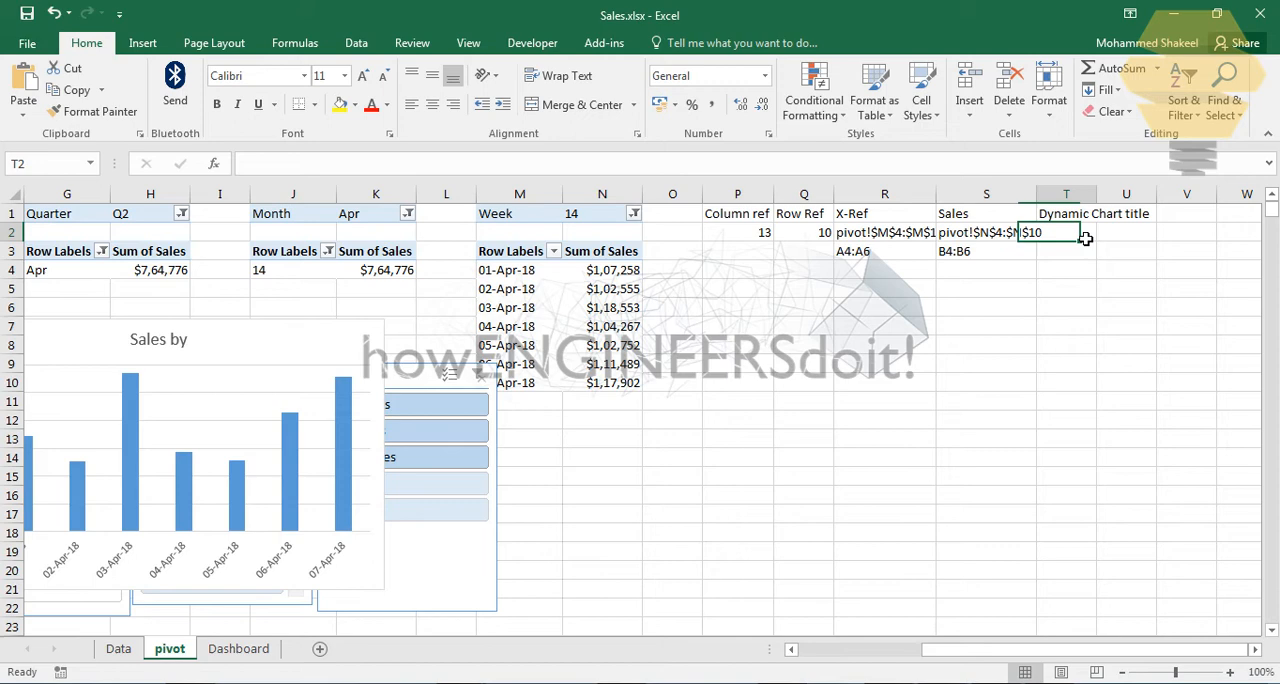
pyautogui.click(375, 170)
pyautogui.write('IF(N1<>"(All)",COLUMN(N1),IF(K1<>"(All)",COLUMN(K1),IF(H1<>"(All)",COLUMN(H1),IF(E1<>"(All)",COLUMN(E1),COLUMN(B1)))))')
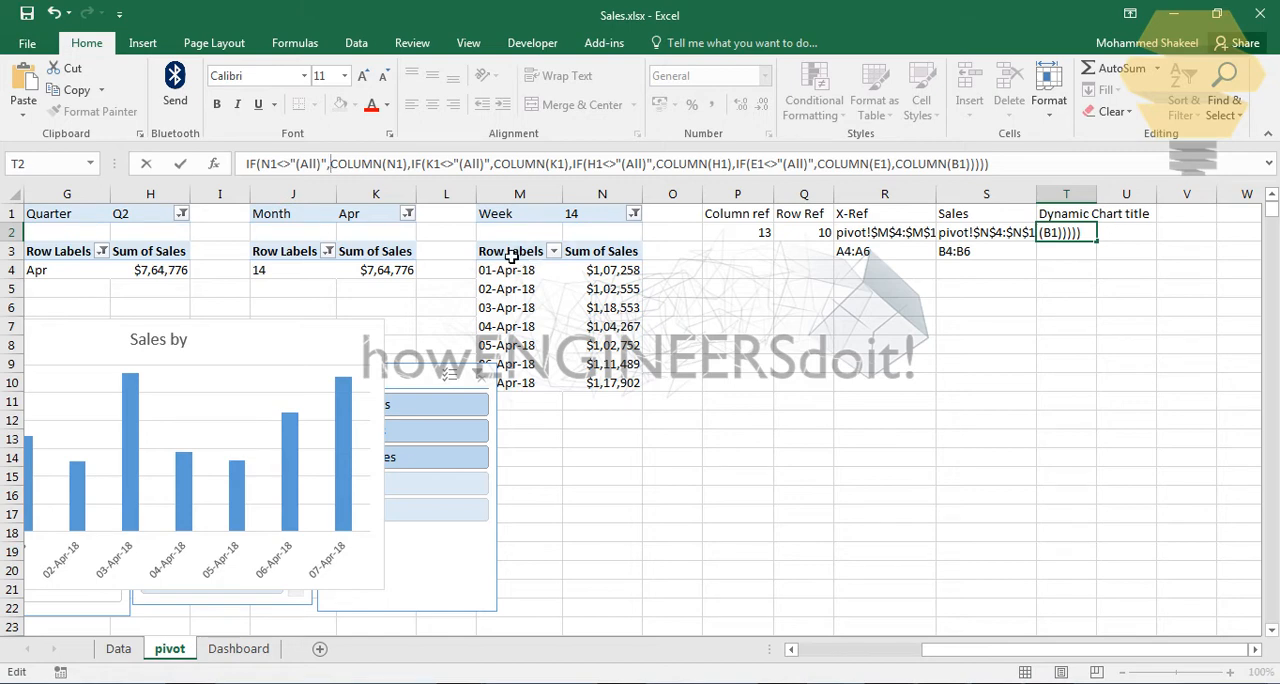
pyautogui.press('Escape')
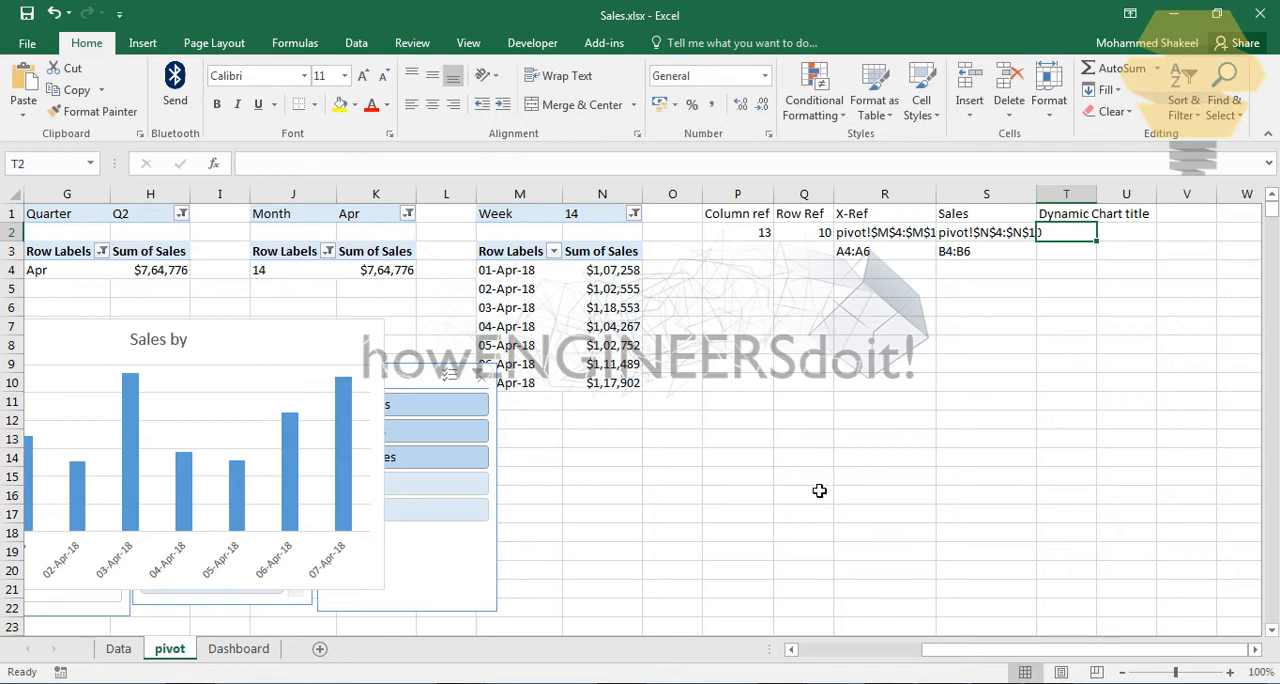
# Step: Rename the Row Labels headings of the first two pivot tables to "Year" in A3 and "Quarter" in D3
pyautogui.moveTo(1000, 650); pyautogui.dragTo(805, 650)
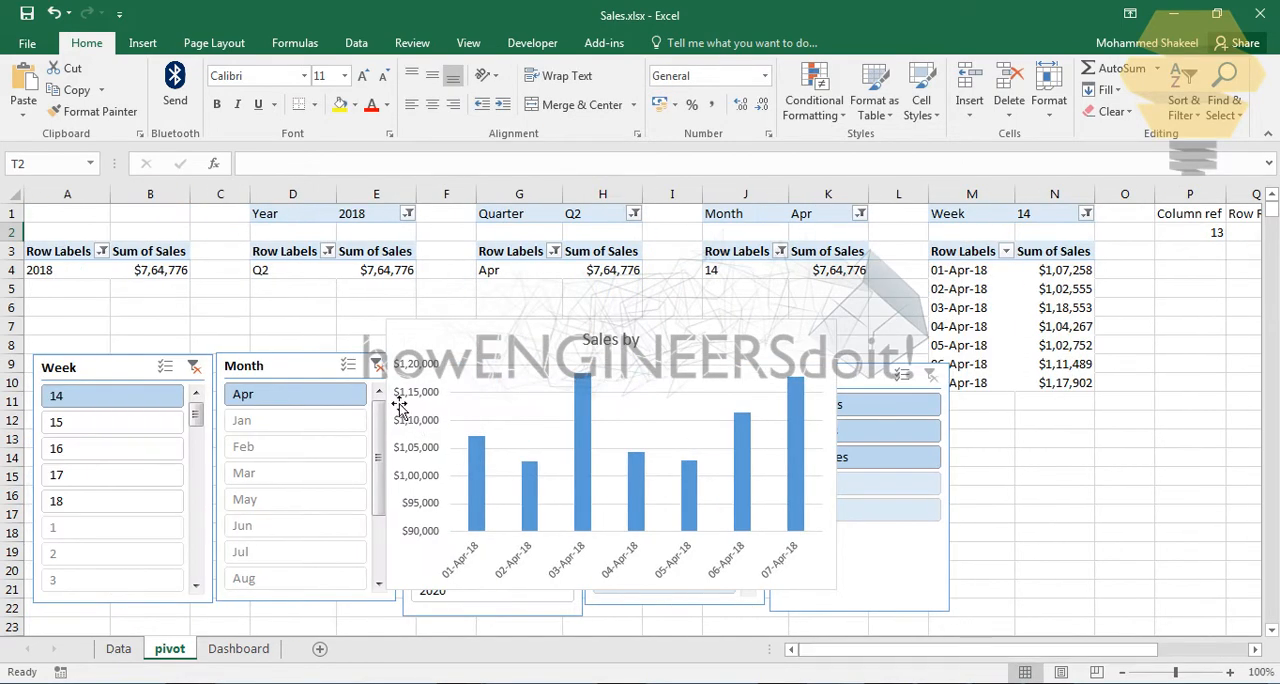
pyautogui.click(66, 257)
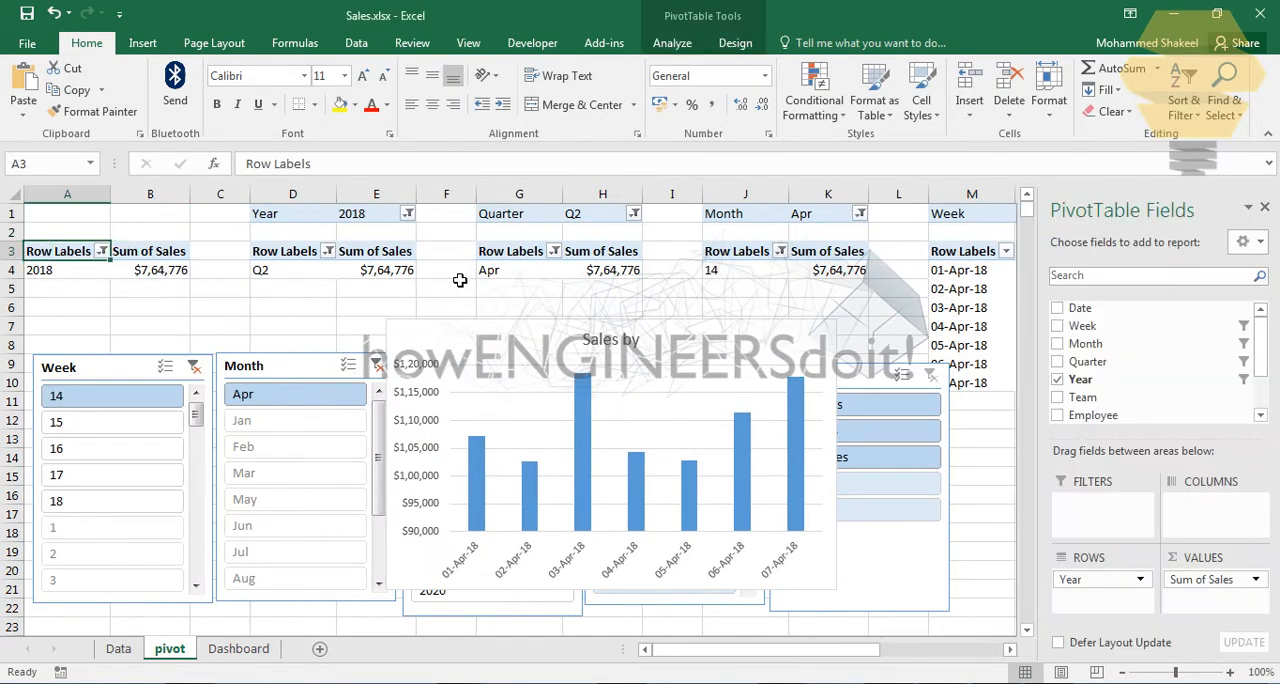
pyautogui.write('Year')
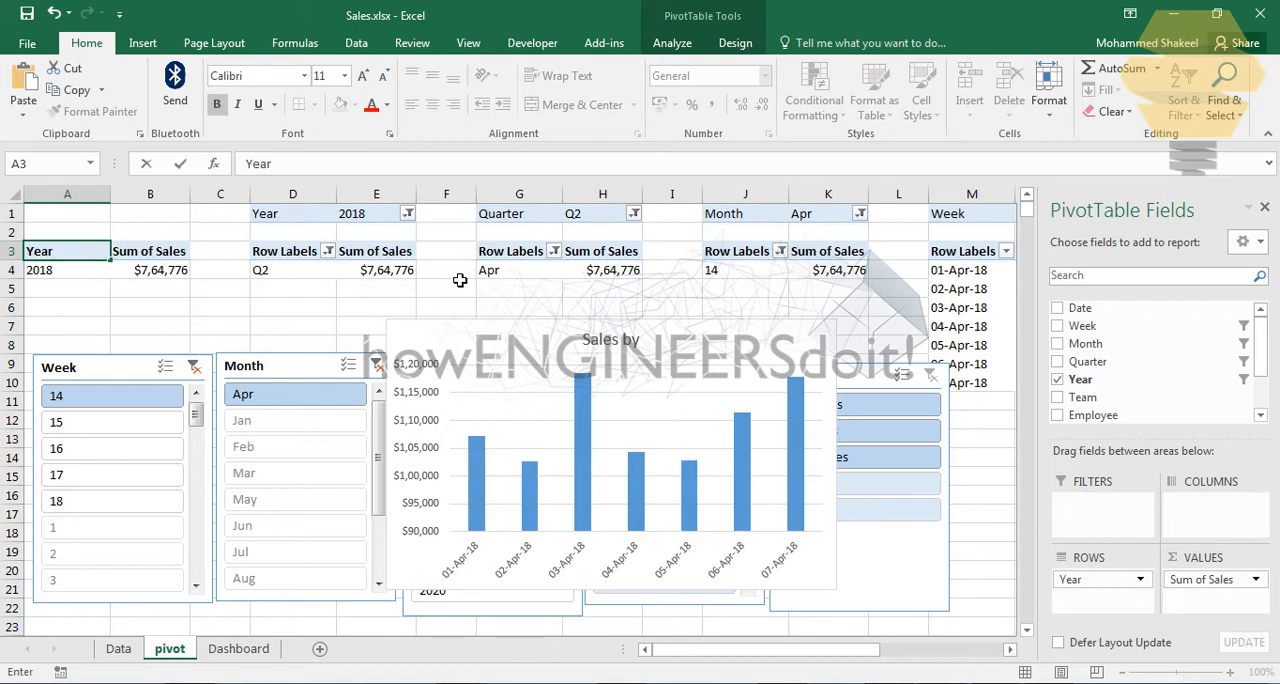
pyautogui.click(300, 256)
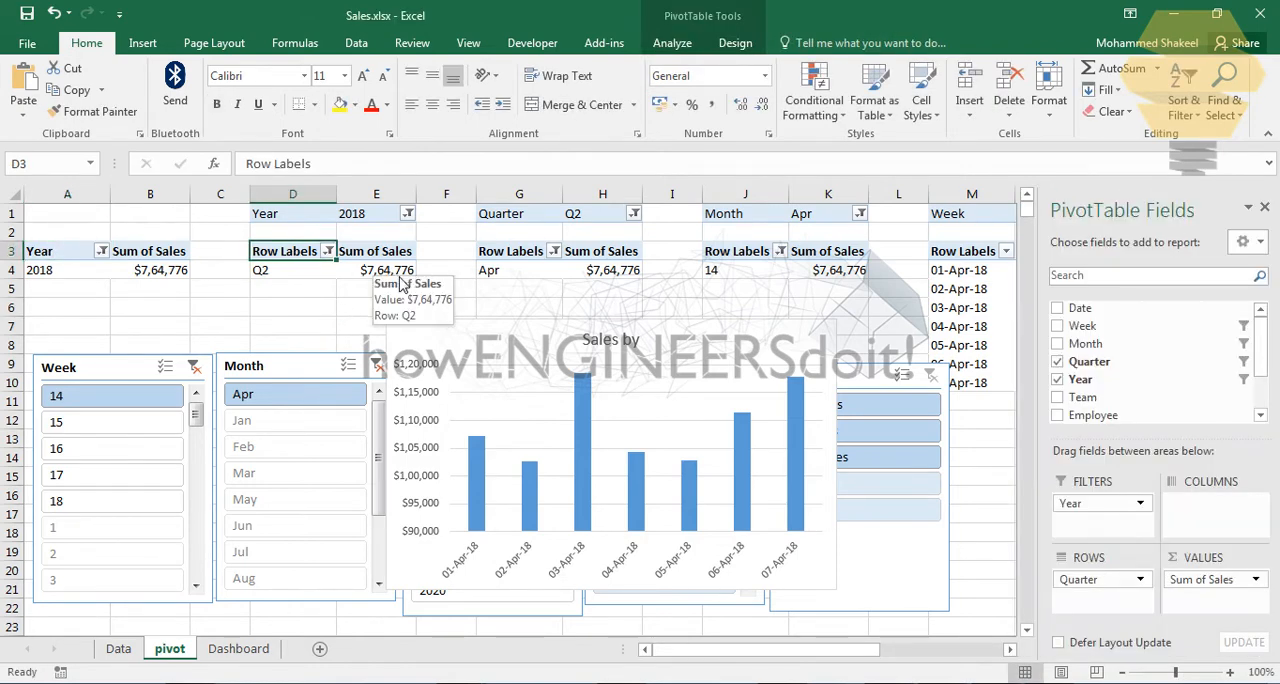
pyautogui.write('Quarter')
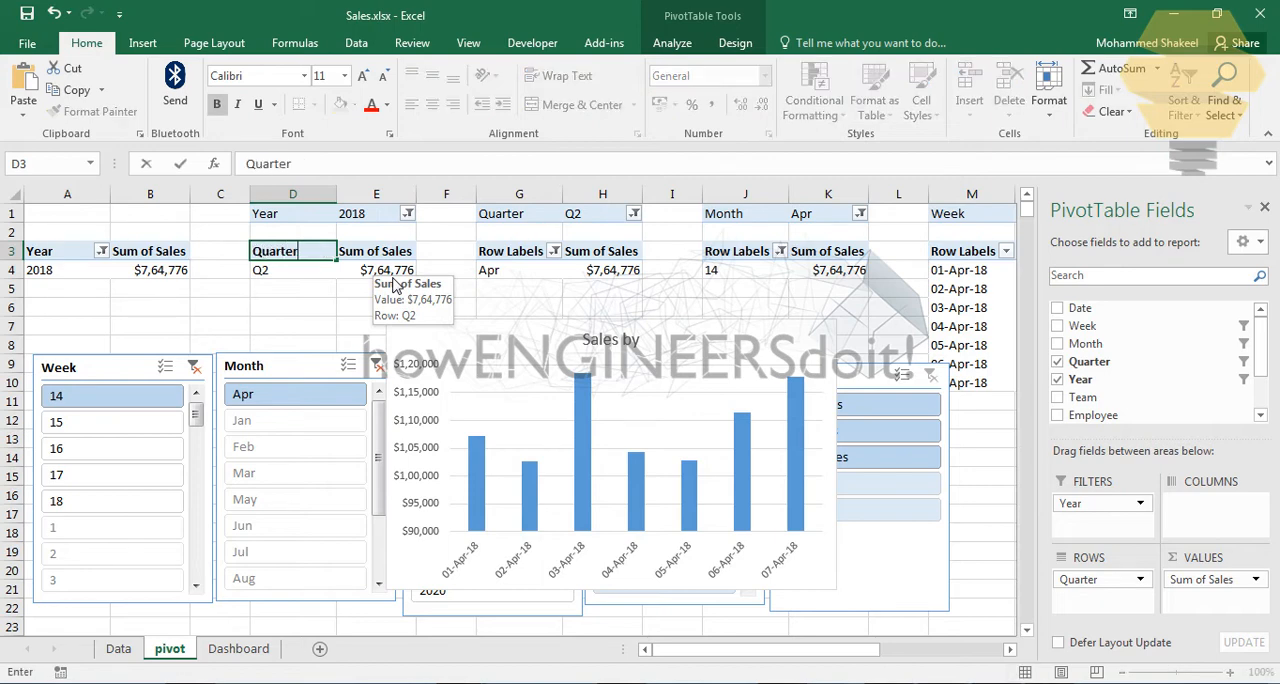
# Step: Rename the Row Labels headings of the remaining three pivot tables to "Month" in G3, "Week" in J3 and "Day" in M3
pyautogui.click(525, 255)
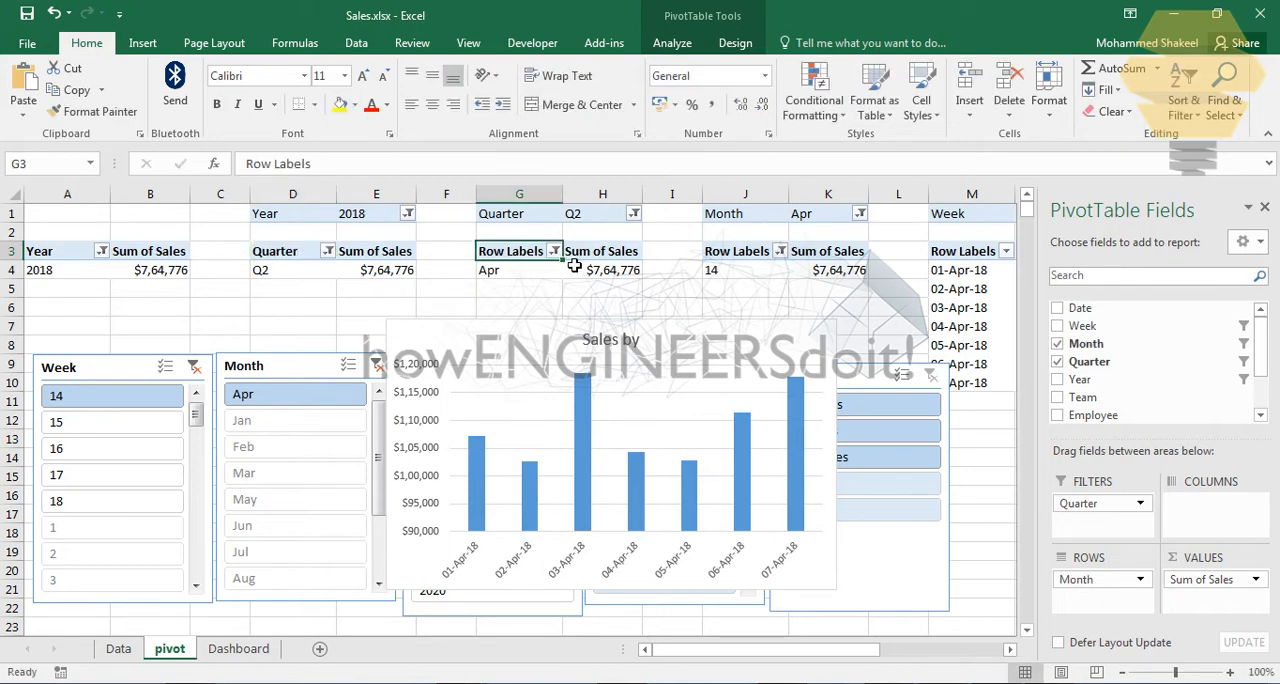
pyautogui.write('Monn')
pyautogui.press('BackSpace')
pyautogui.write('th')
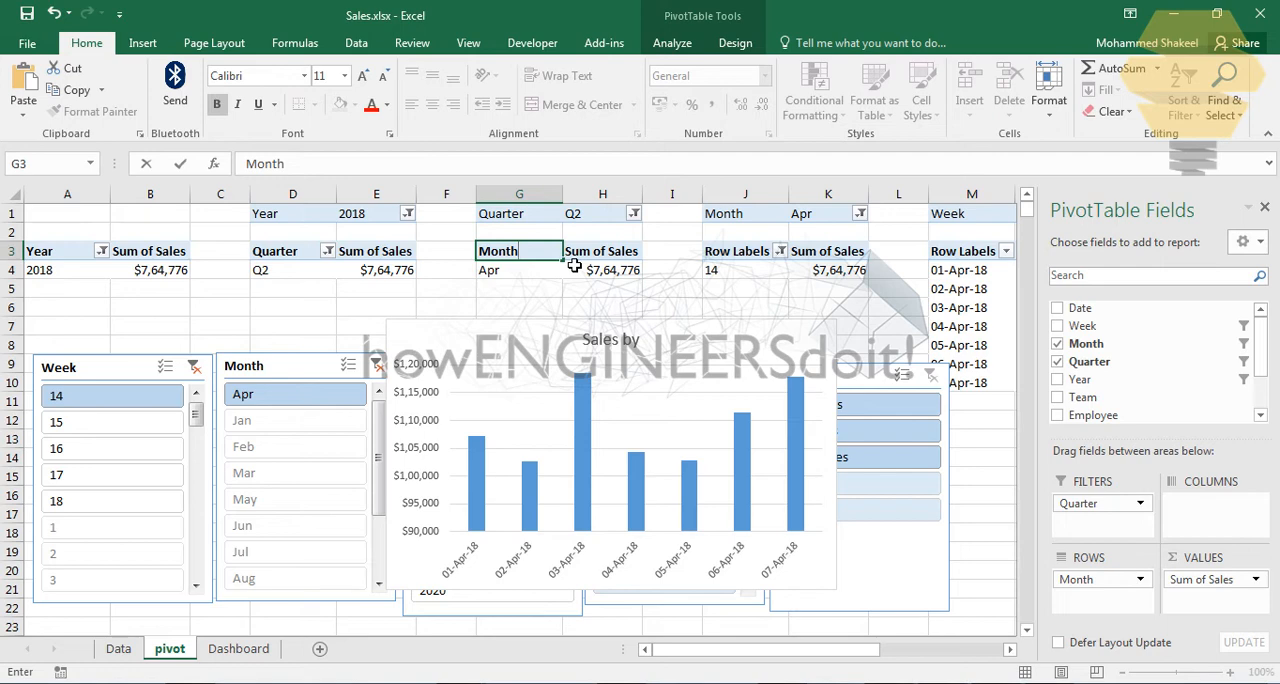
pyautogui.click(737, 254)
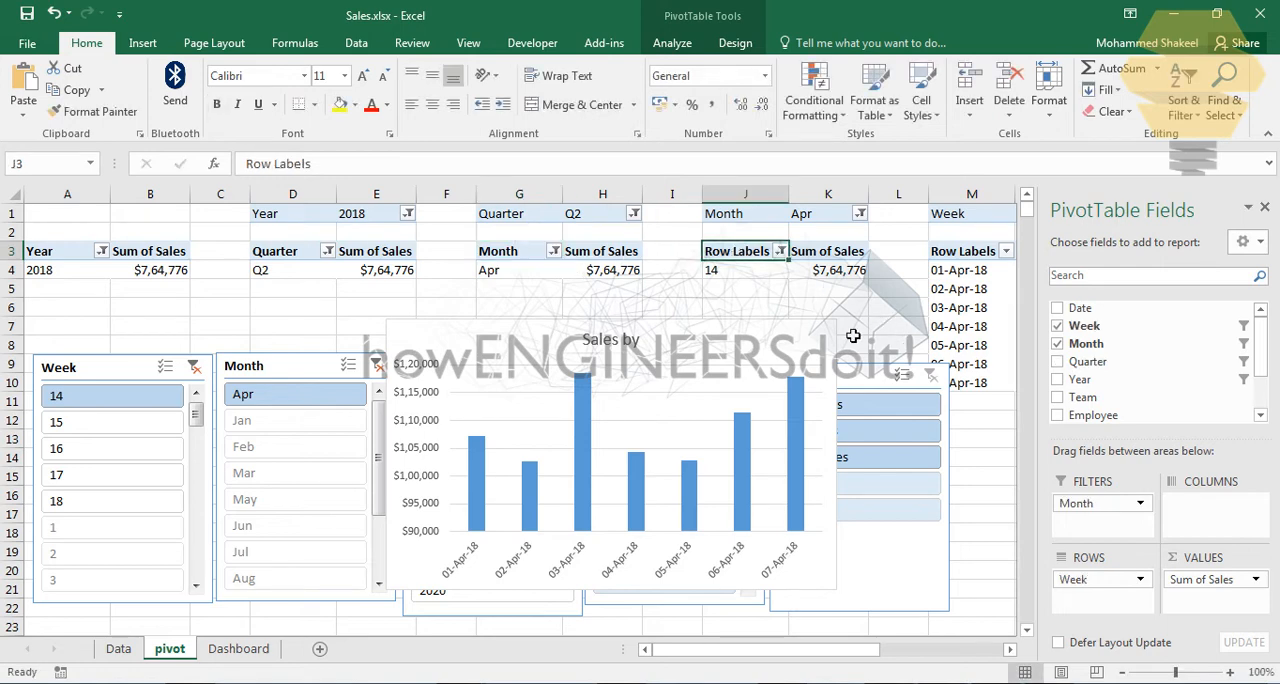
pyautogui.write('Week')
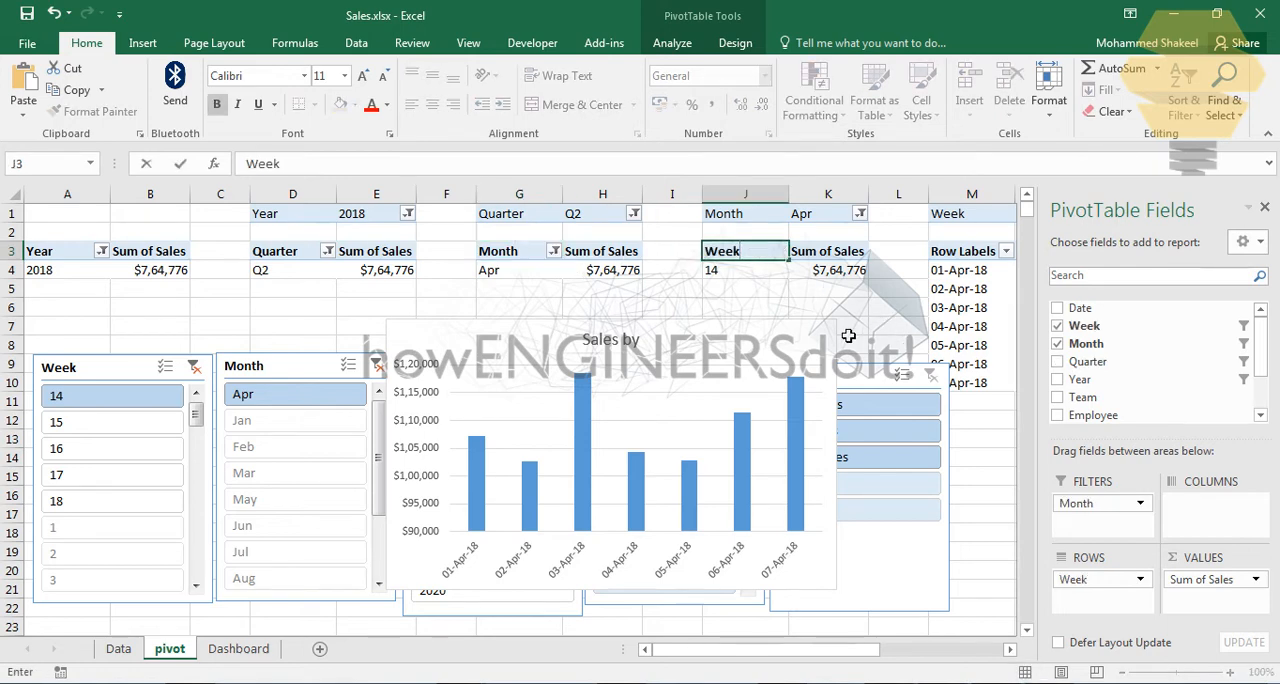
pyautogui.click(1009, 649)
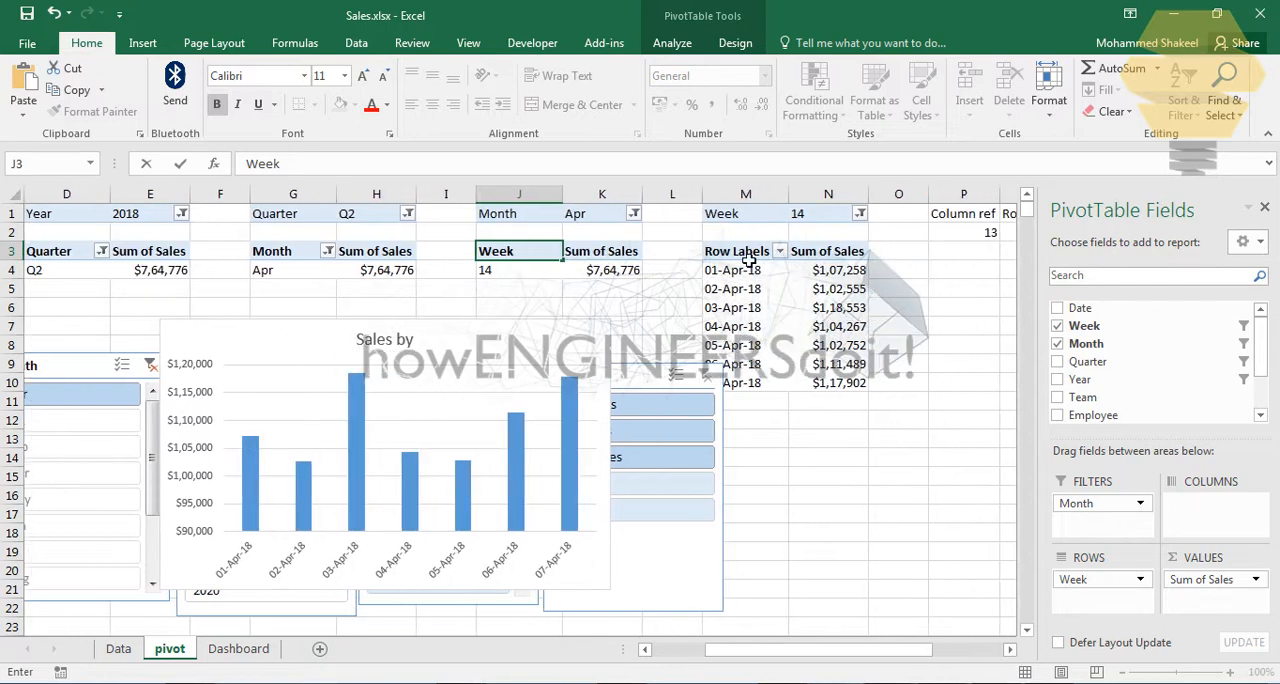
pyautogui.click(745, 256)
pyautogui.write('Day')
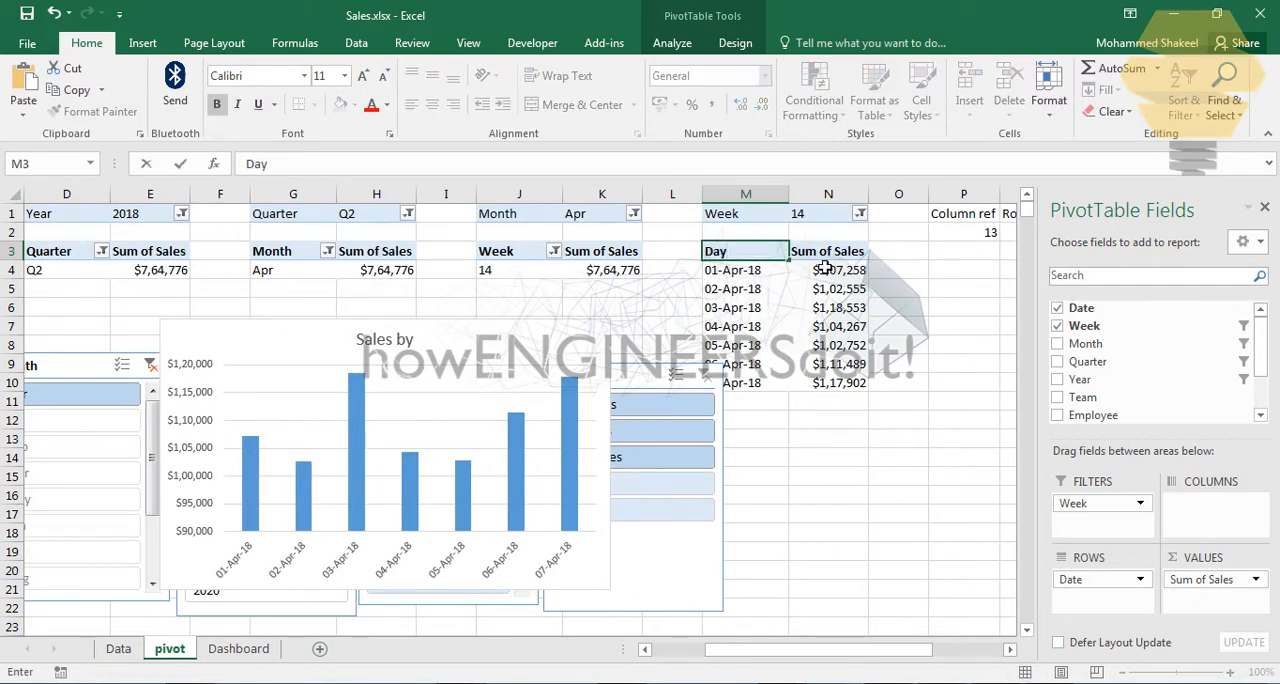
pyautogui.click(983, 408)
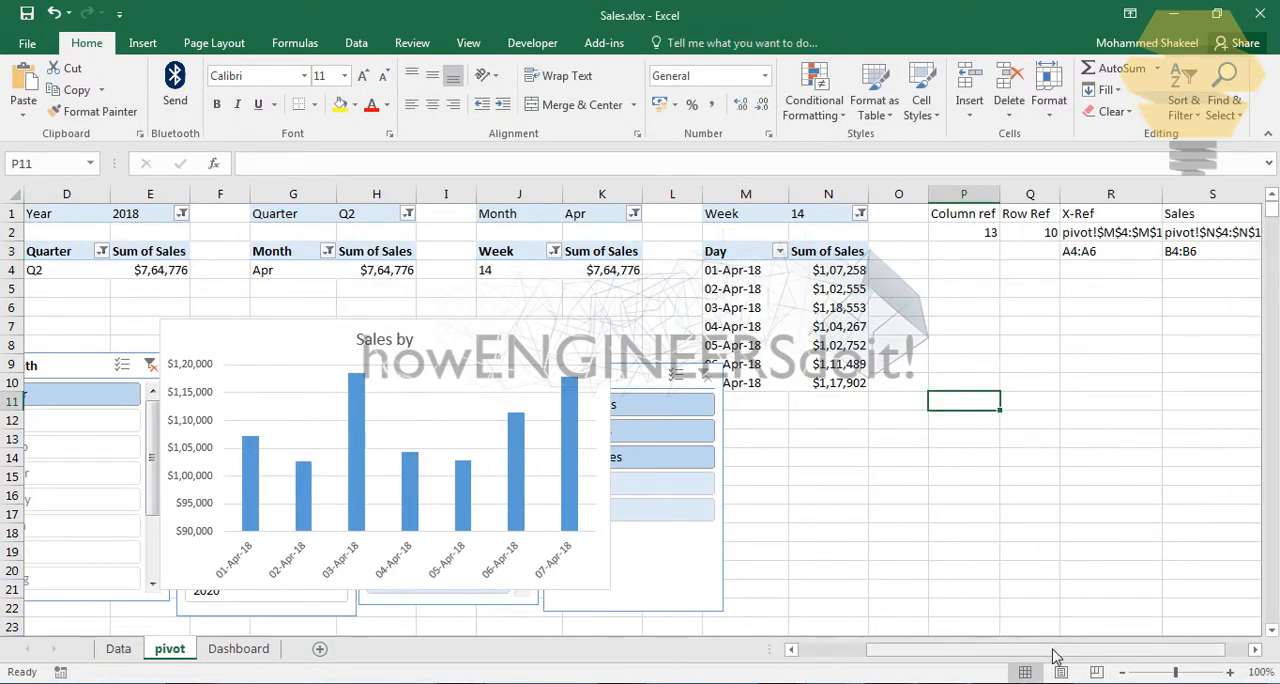
# Step: Paste the copied nested IF expression into cell T2 under the Dynamic Chart title heading and put an equals sign before it
pyautogui.moveTo(1053, 655); pyautogui.dragTo(1075, 655)
pyautogui.click(1207, 235)
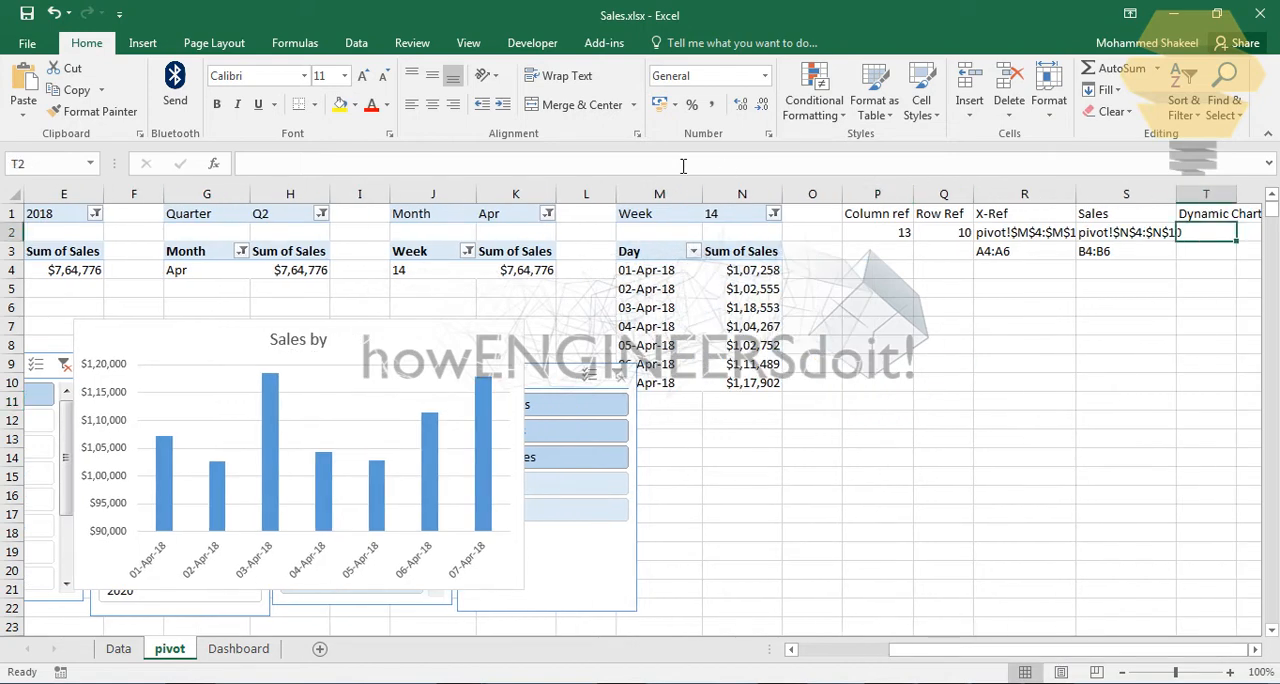
pyautogui.click(685, 165)
pyautogui.write('IF(N1<>"(All)",COLUMN(N1),IF(K1<>"(All)",COLUMN(K1),IF(H1<>"(All)",COLUMN(H1),IF(E1<>"(All)",COLUMN(E1),COLUMN(B1)))))')
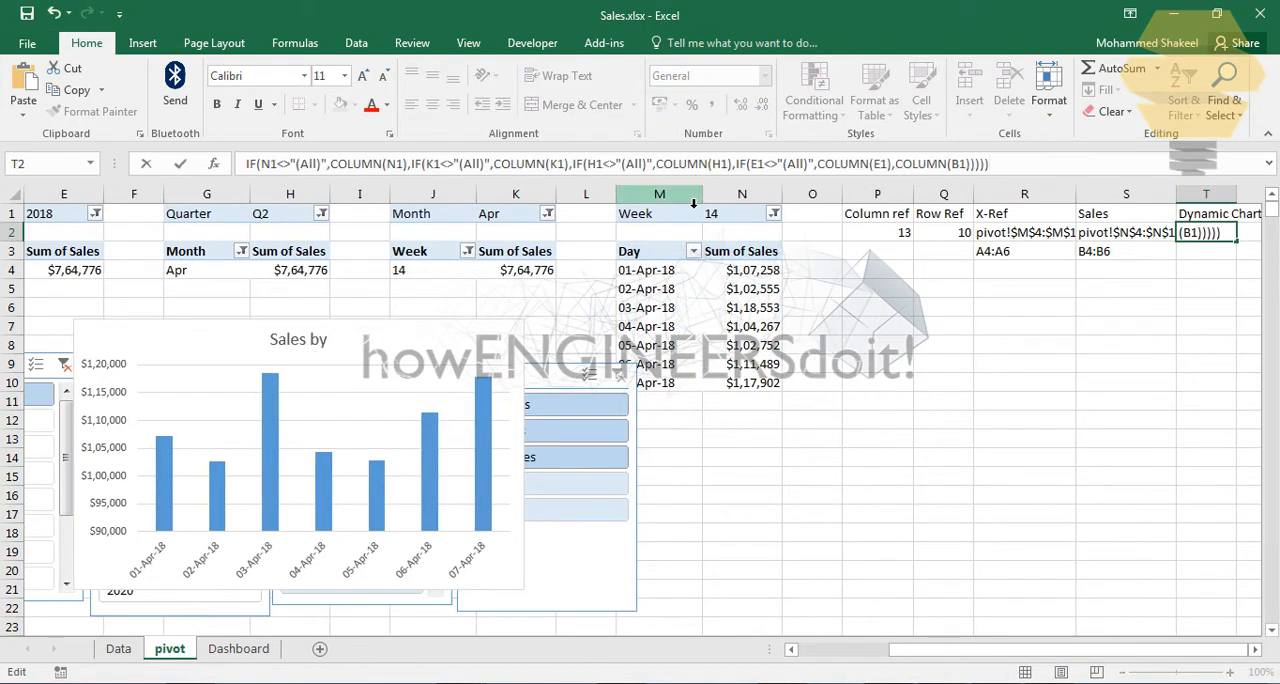
pyautogui.press('Home')
pyautogui.write('=')
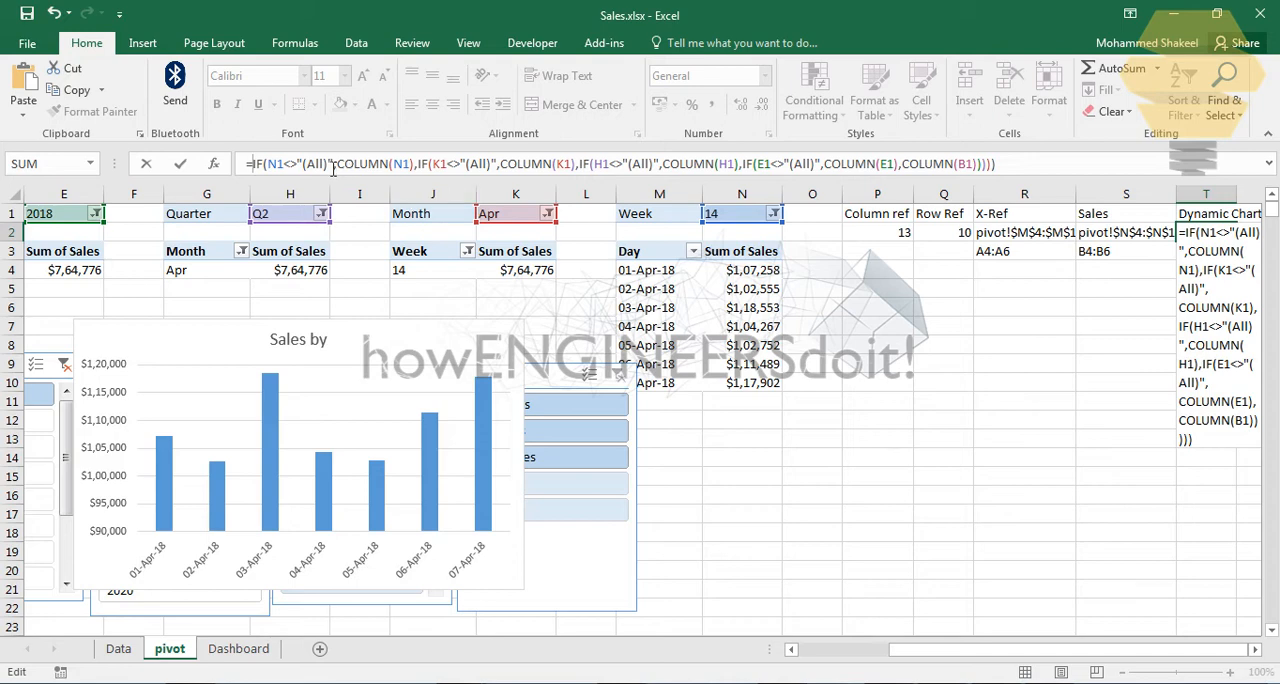
# Step: Replace COLUMN(N1) in the T2 formula with CELL("contents",M3)
pyautogui.click(380, 165)
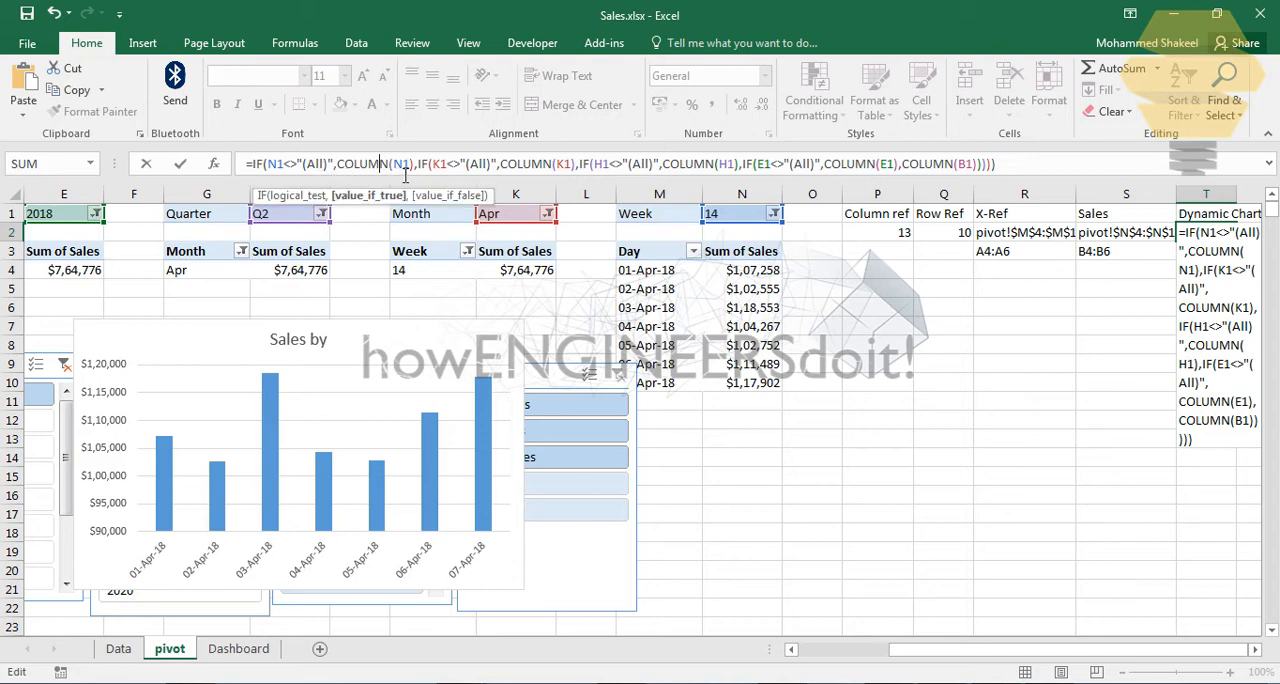
pyautogui.click(419, 165)
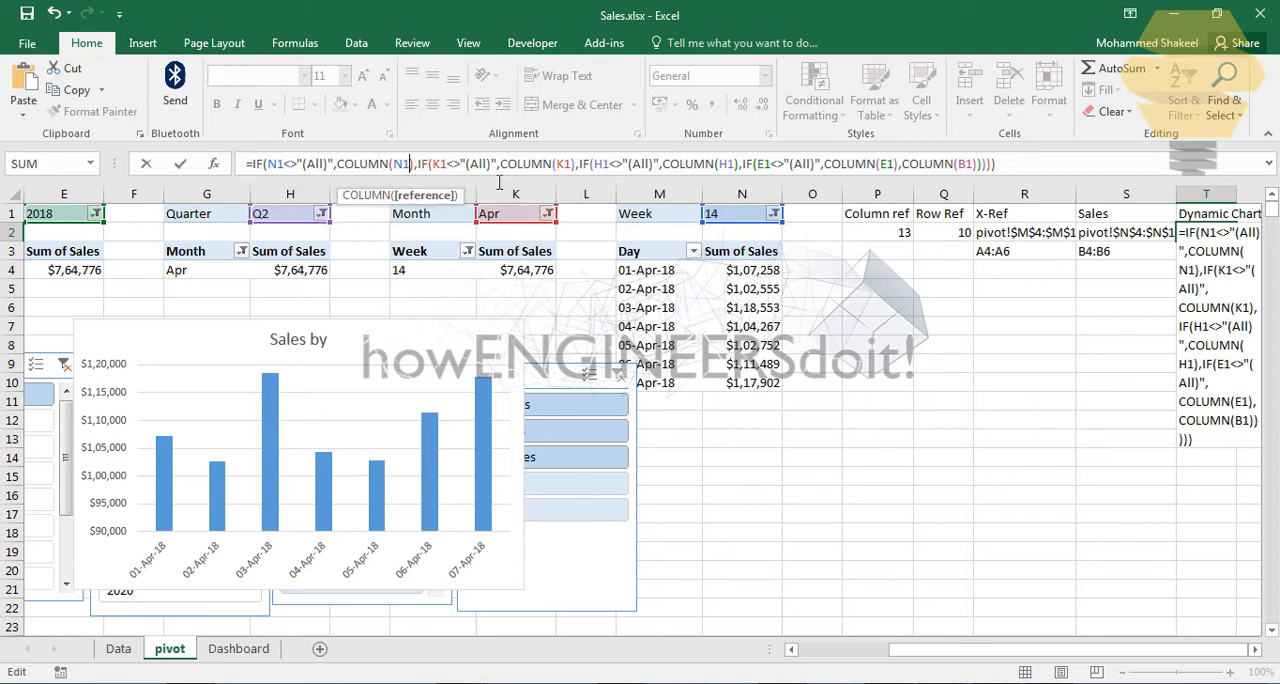
pyautogui.press('BackSpace')
pyautogui.press('BackSpace')
pyautogui.press('BackSpace')
pyautogui.press('BackSpace')
pyautogui.press('BackSpace')
pyautogui.press('BackSpace')
pyautogui.press('BackSpace')
pyautogui.press('BackSpace')
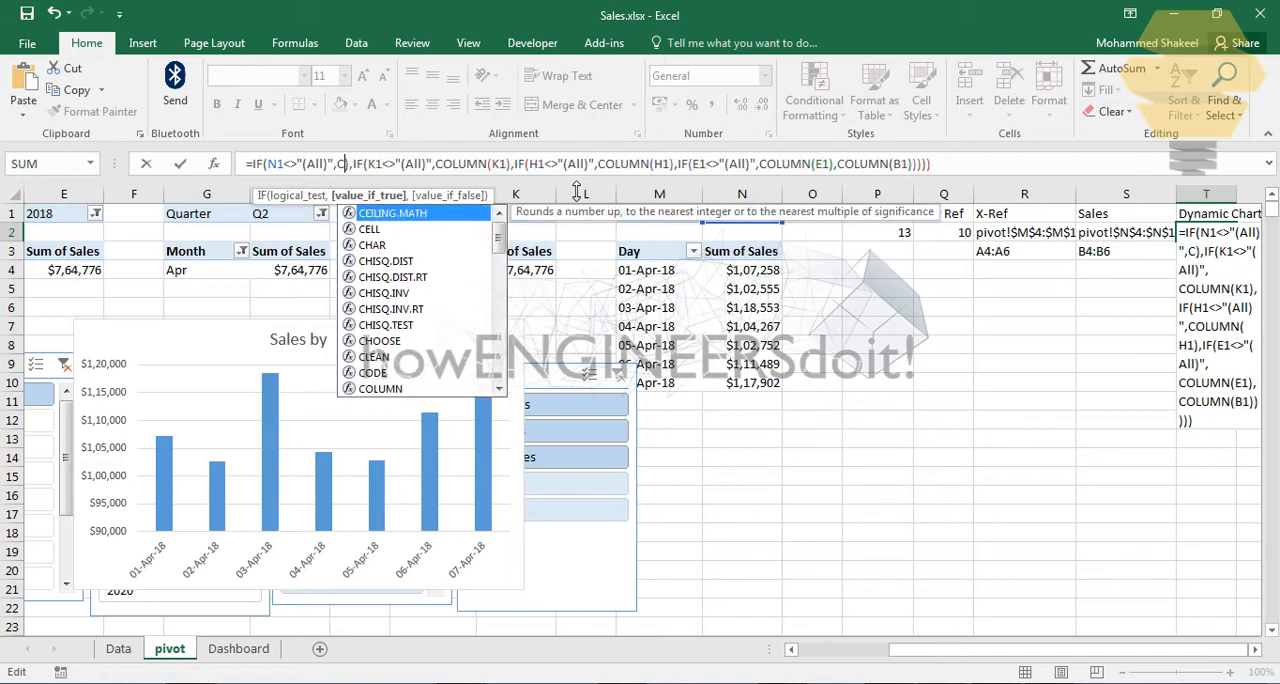
pyautogui.press('Delete')
pyautogui.write('ell')
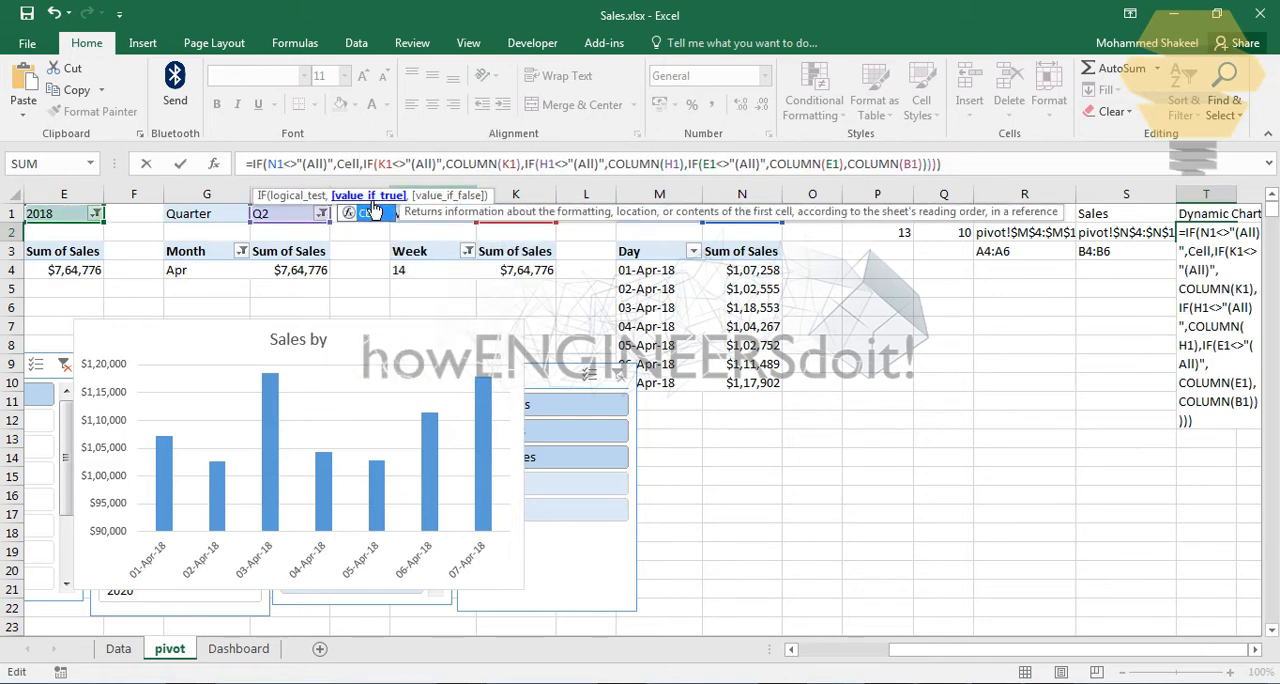
pyautogui.doubleClick(373, 215)
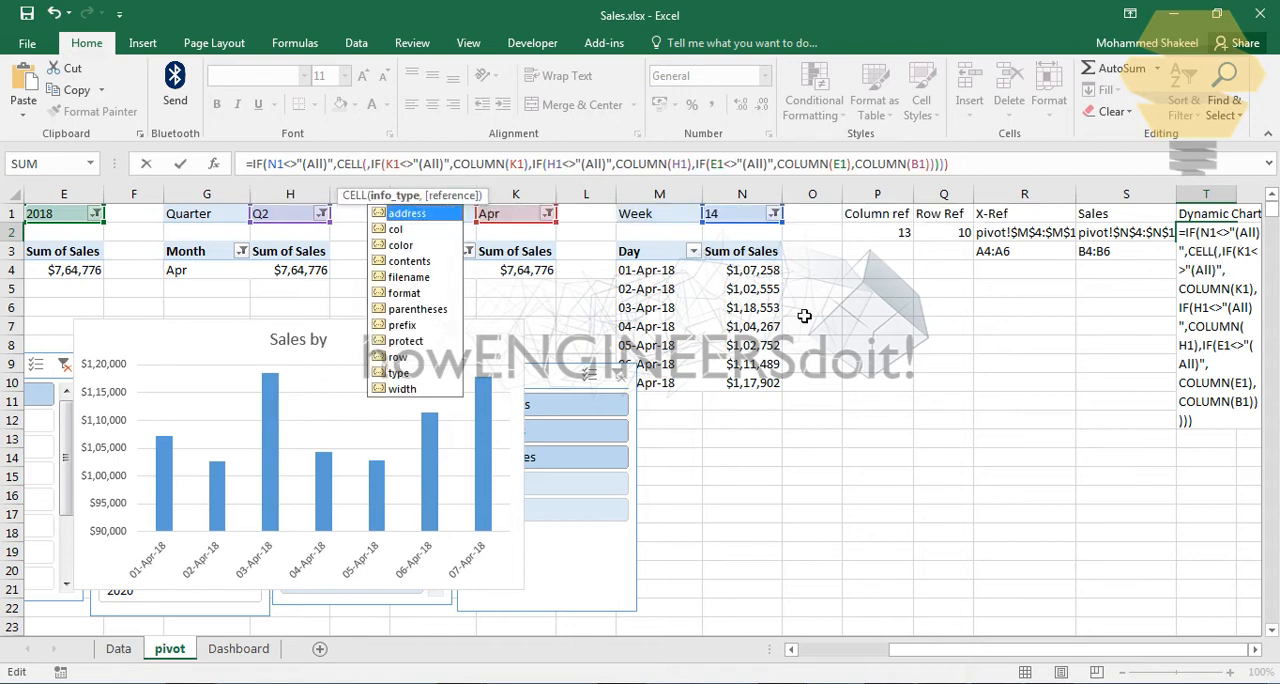
pyautogui.doubleClick(418, 264)
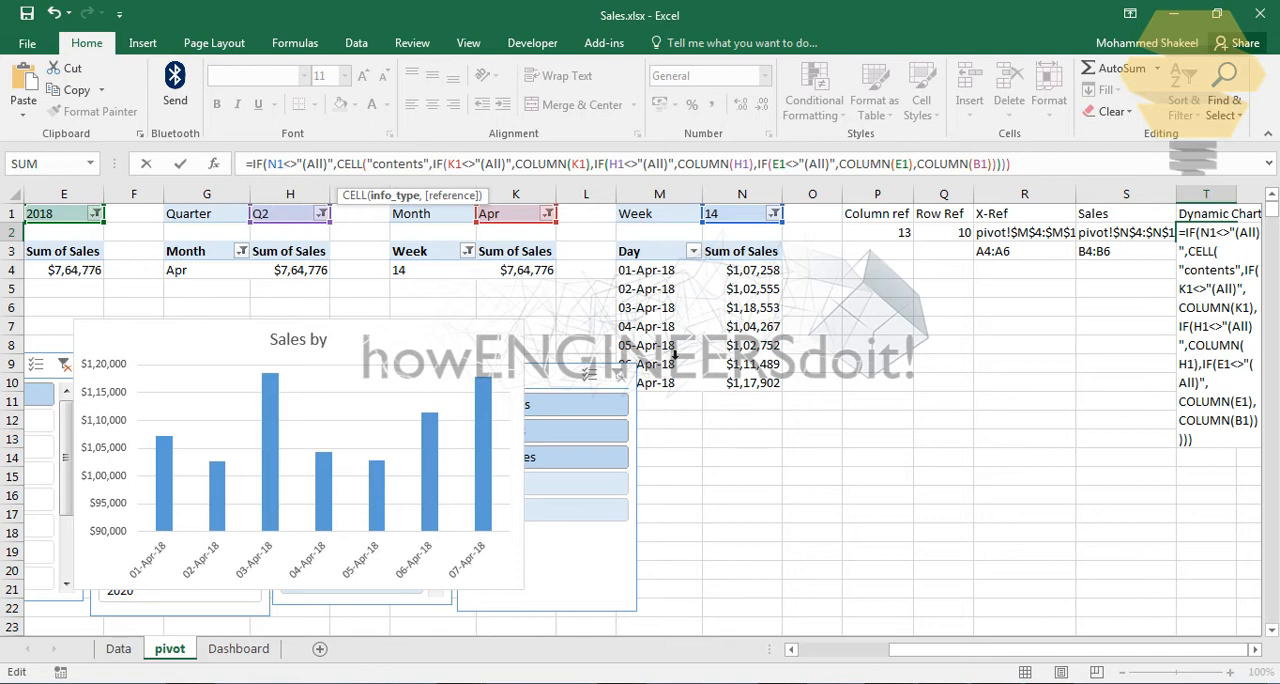
pyautogui.write(',')
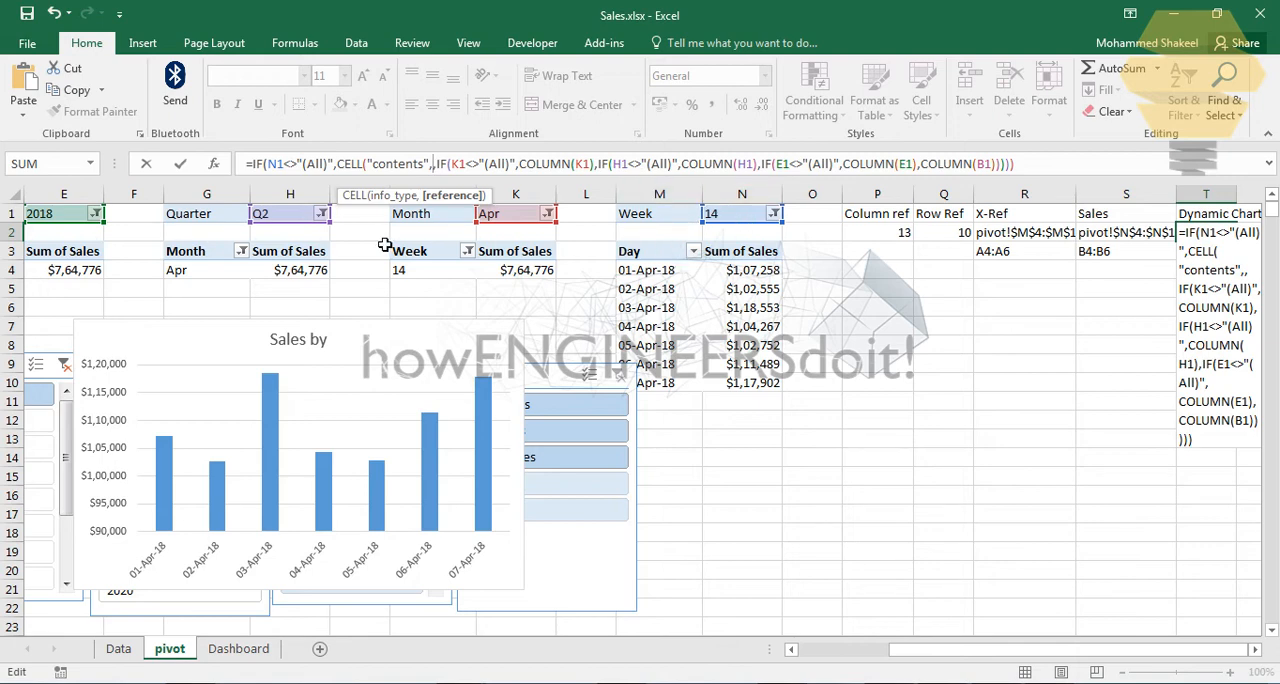
pyautogui.write('M3')
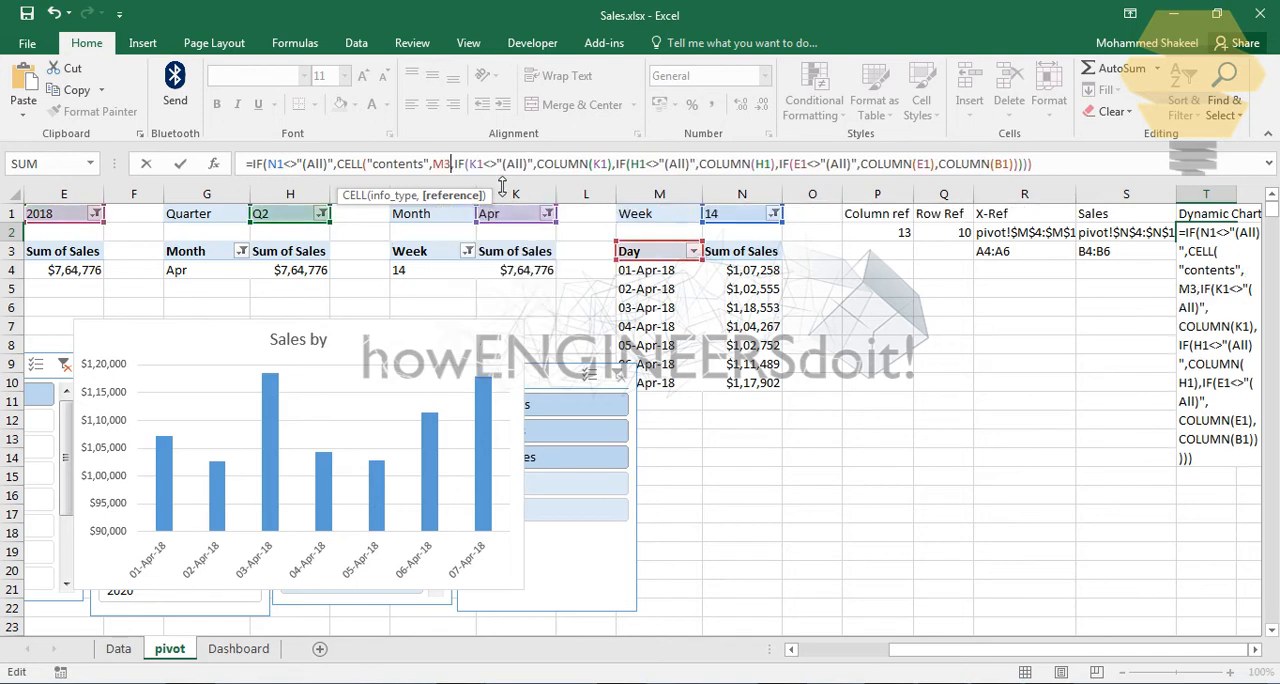
pyautogui.write(')')
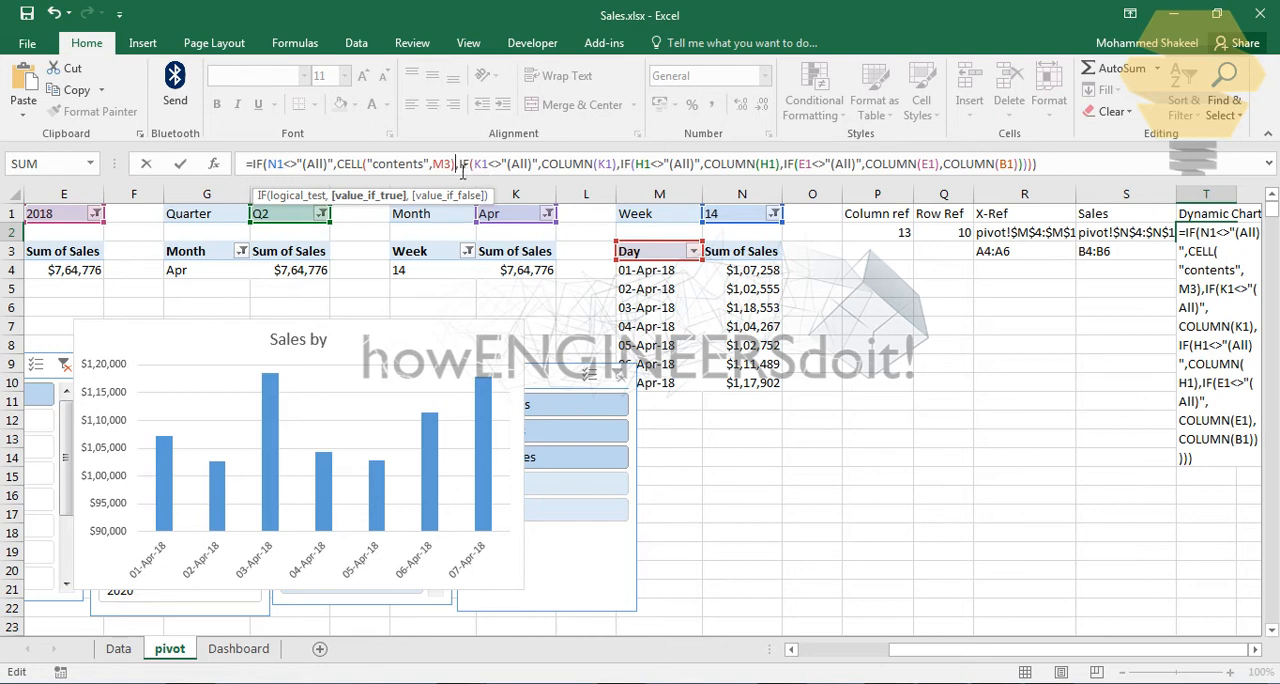
# Step: Copy the CELL("contents",M3) expression over COLUMN(K1) in the T2 formula and change its reference to J3
pyautogui.moveTo(462, 170); pyautogui.dragTo(353, 170)
pyautogui.hotkey('ctrl', 'c')
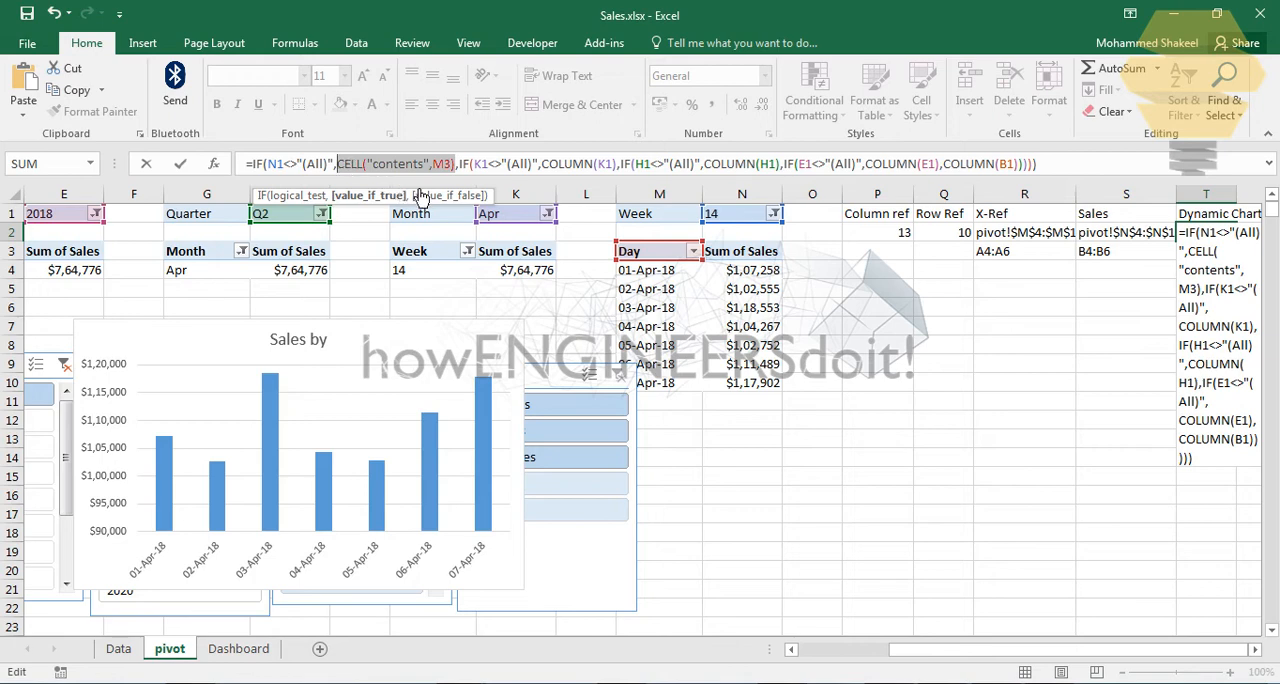
pyautogui.click(543, 164)
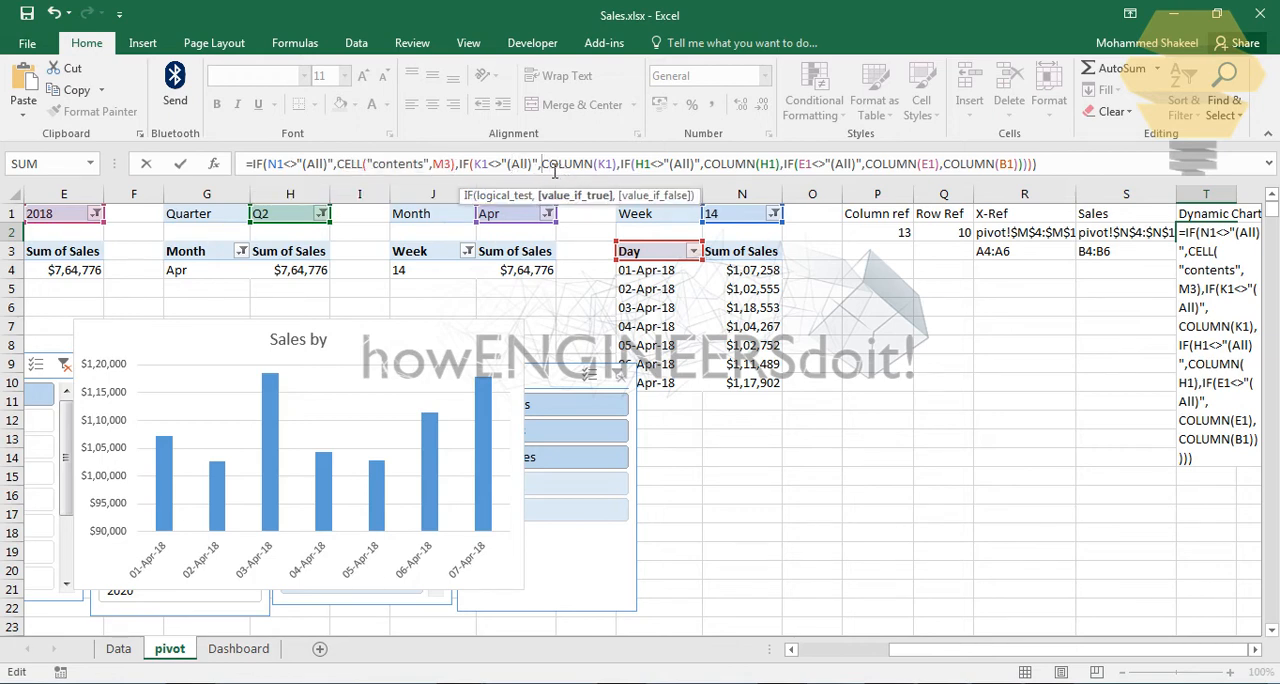
pyautogui.moveTo(542, 170); pyautogui.dragTo(622, 170)
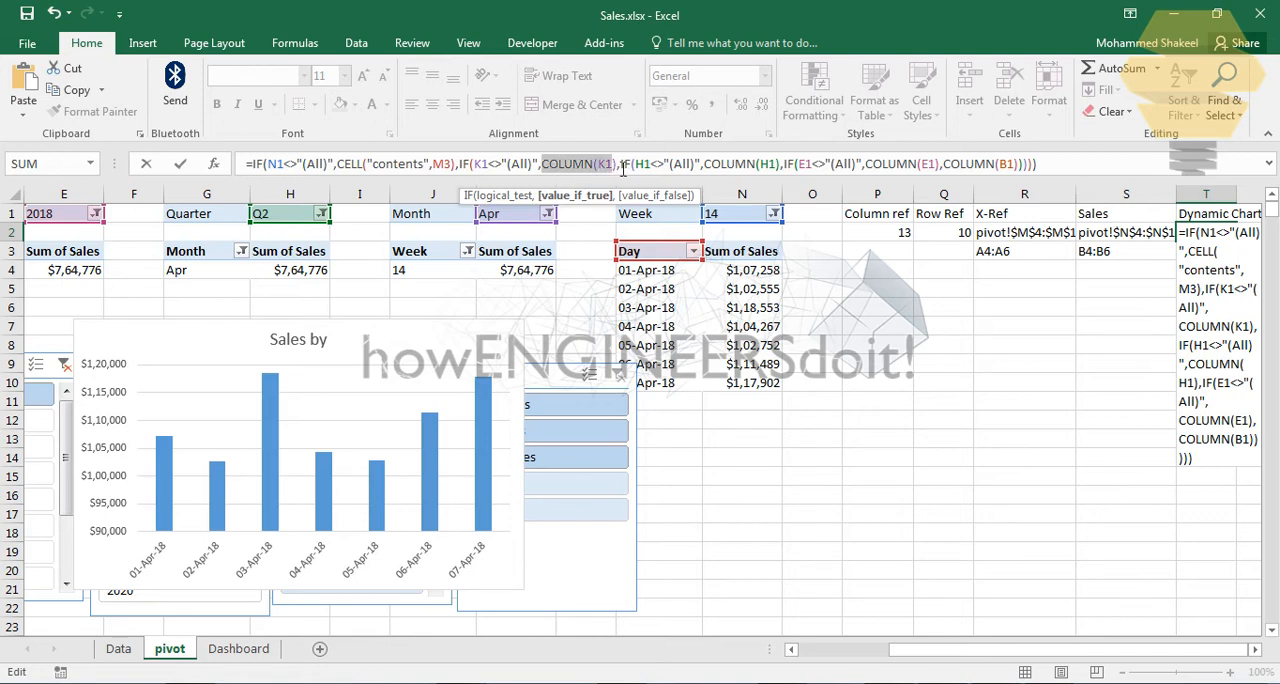
pyautogui.press('Delete')
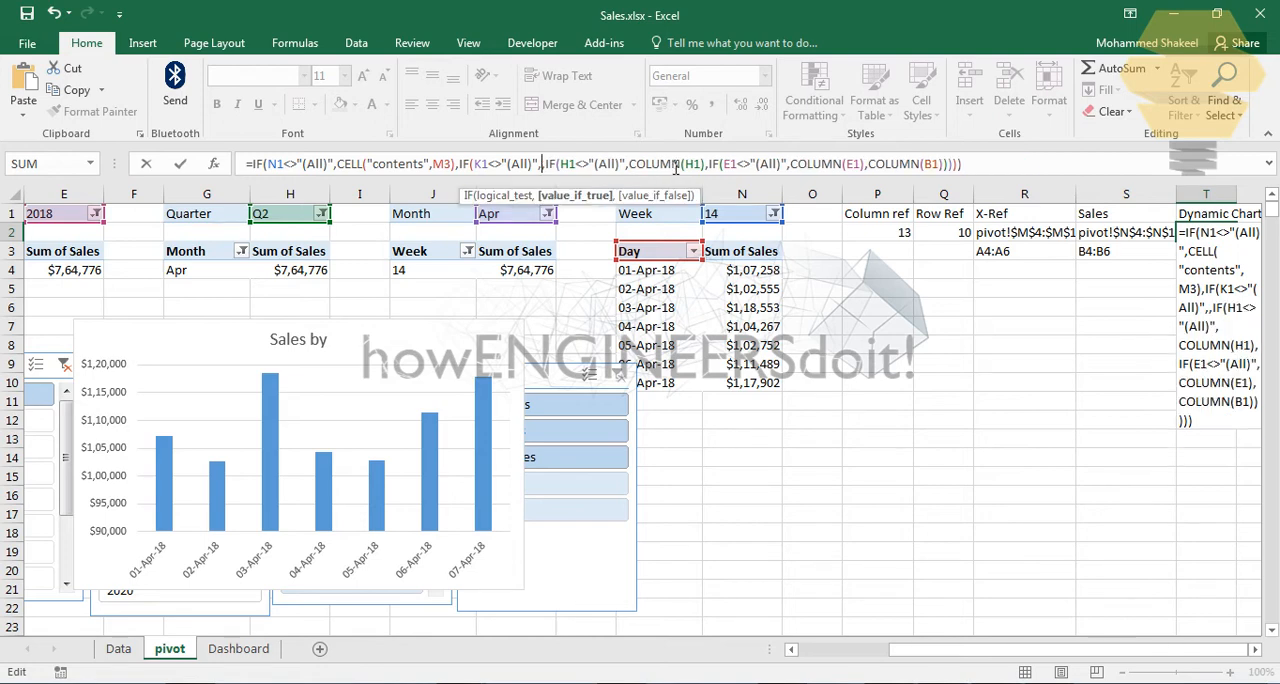
pyautogui.hotkey('ctrl', 'v')
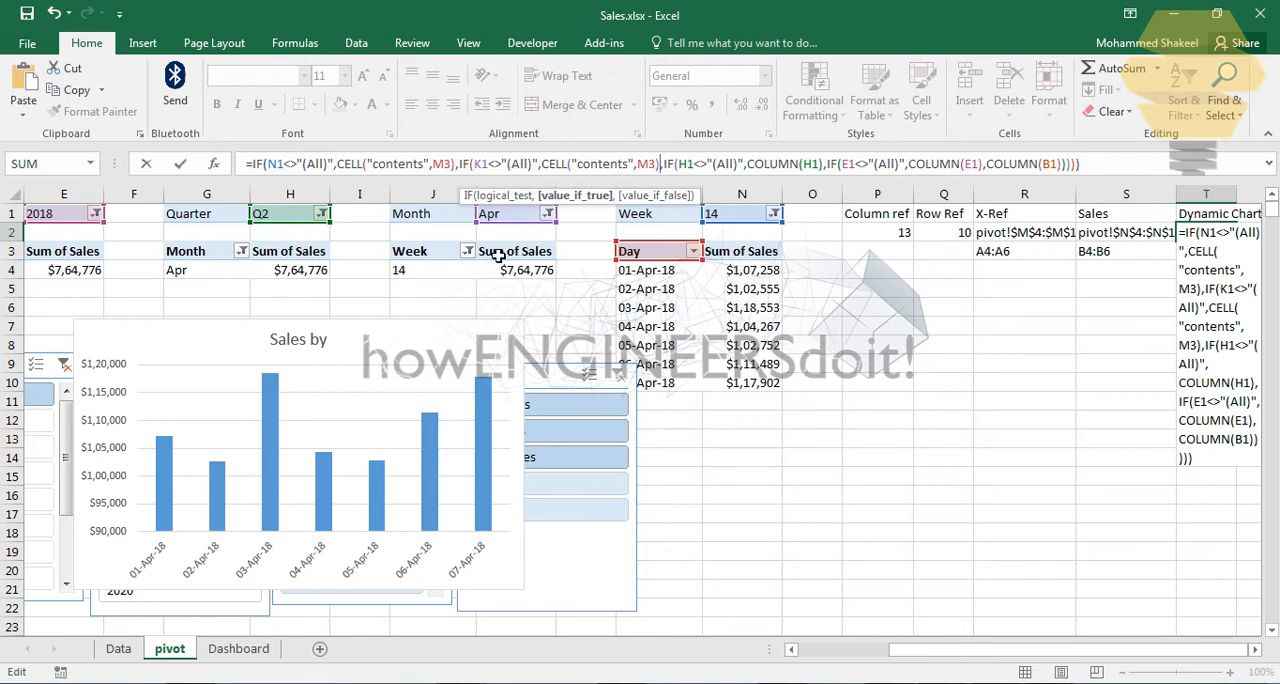
pyautogui.click(648, 164)
pyautogui.press('BackSpace')
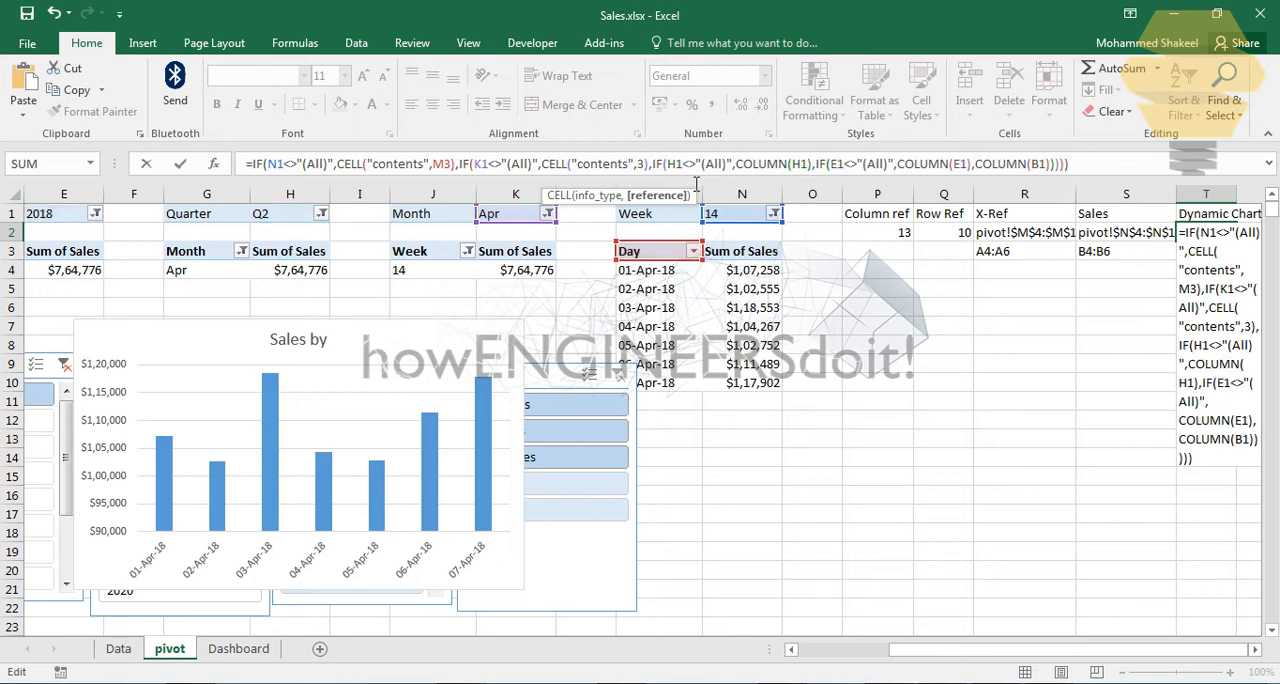
pyautogui.write('k')
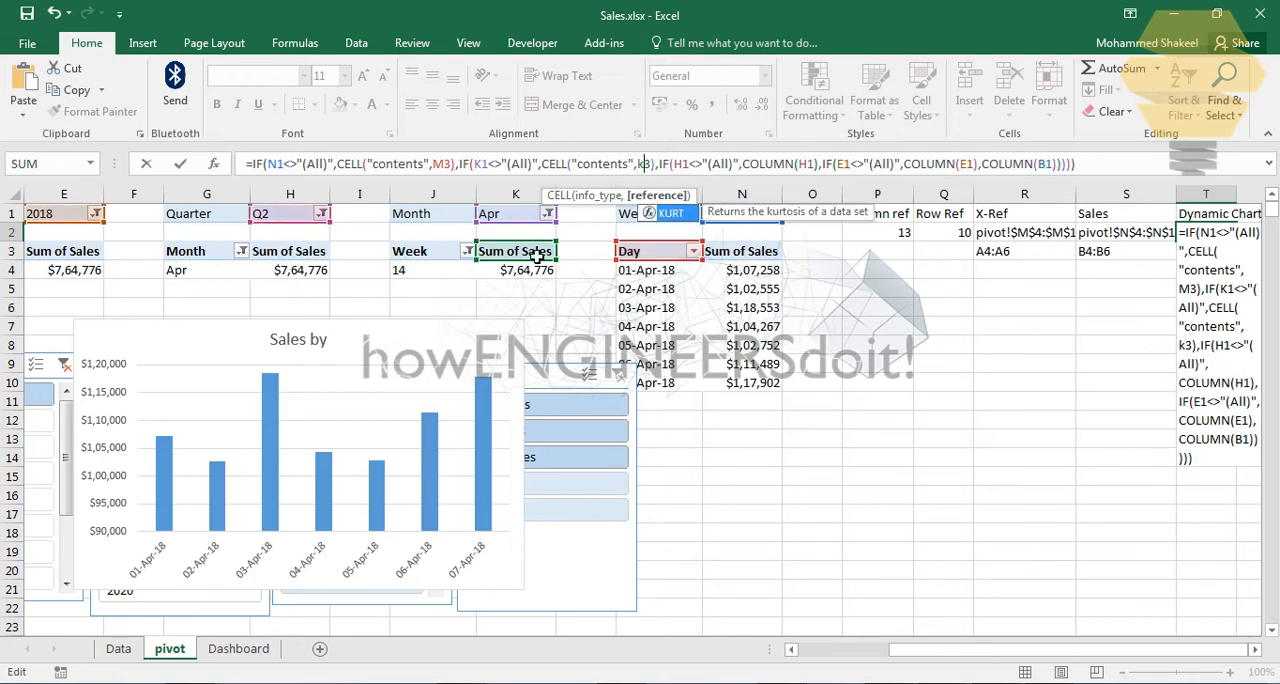
pyautogui.press('BackSpace')
pyautogui.write('j')
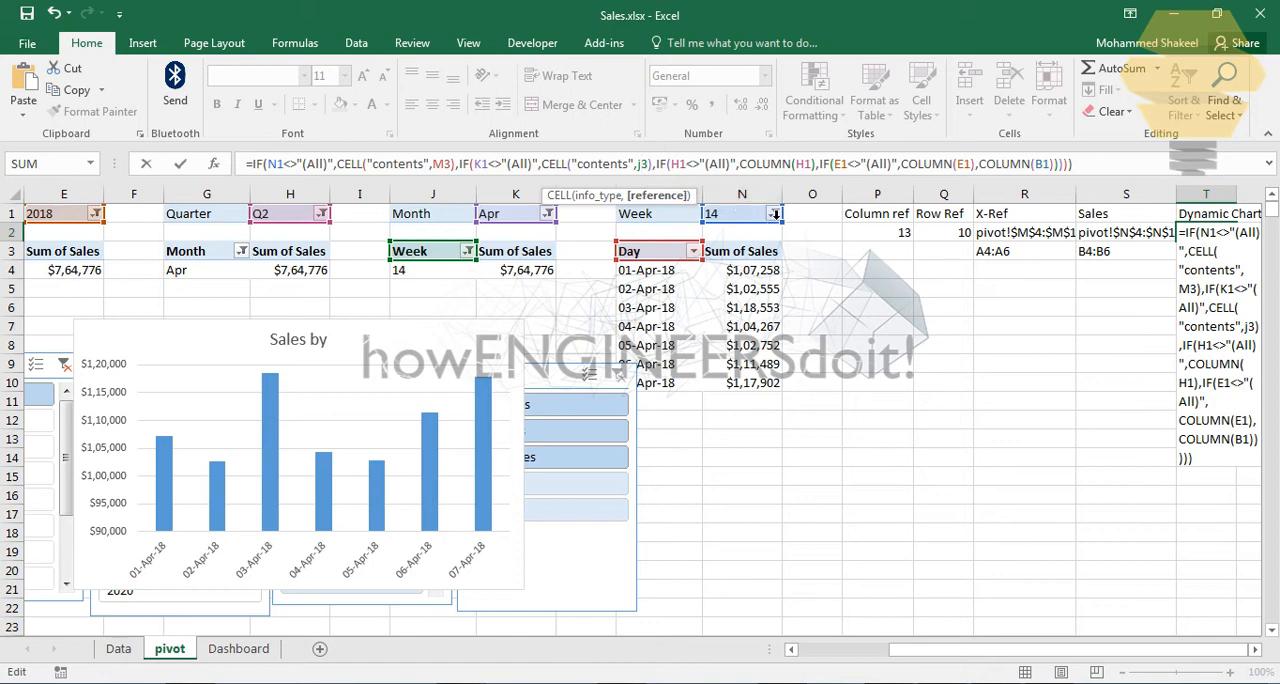
# Step: Replace COLUMN(H1) in the T2 formula with the copied CELL expression and change its reference to G3
pyautogui.click(758, 168)
pyautogui.moveTo(741, 169); pyautogui.dragTo(820, 172)
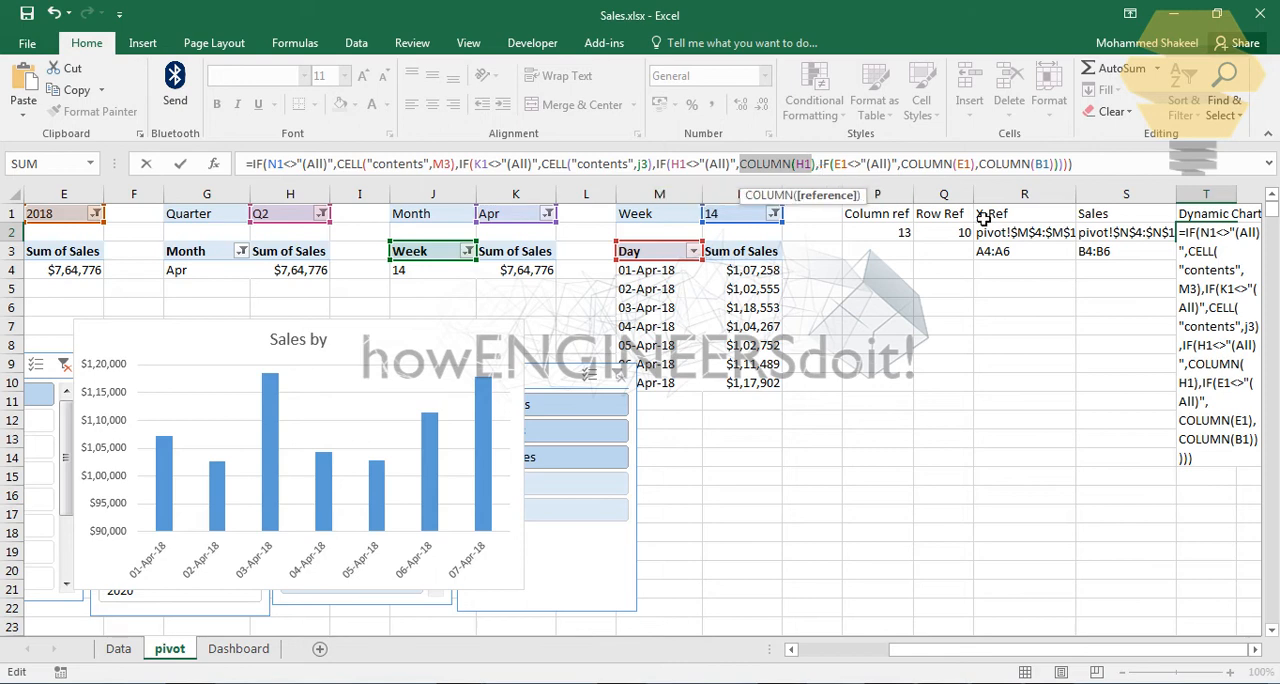
pyautogui.press('Delete')
pyautogui.hotkey('ctrl', 'v')
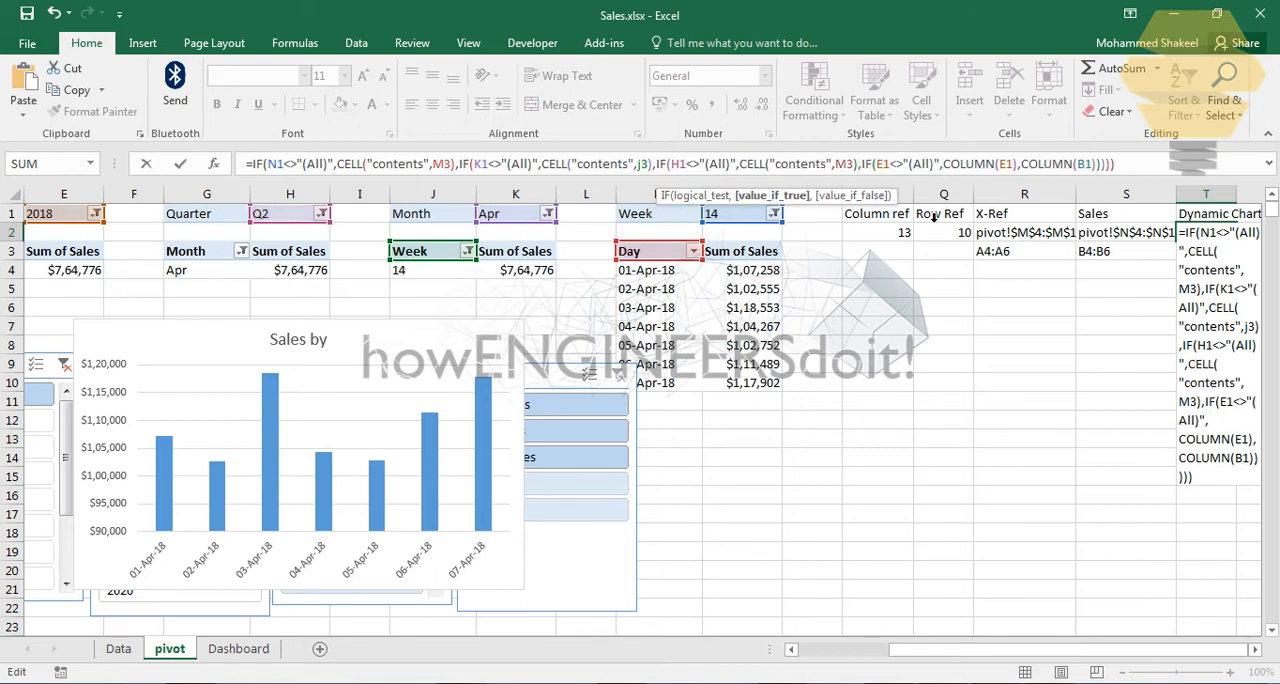
pyautogui.click(854, 172)
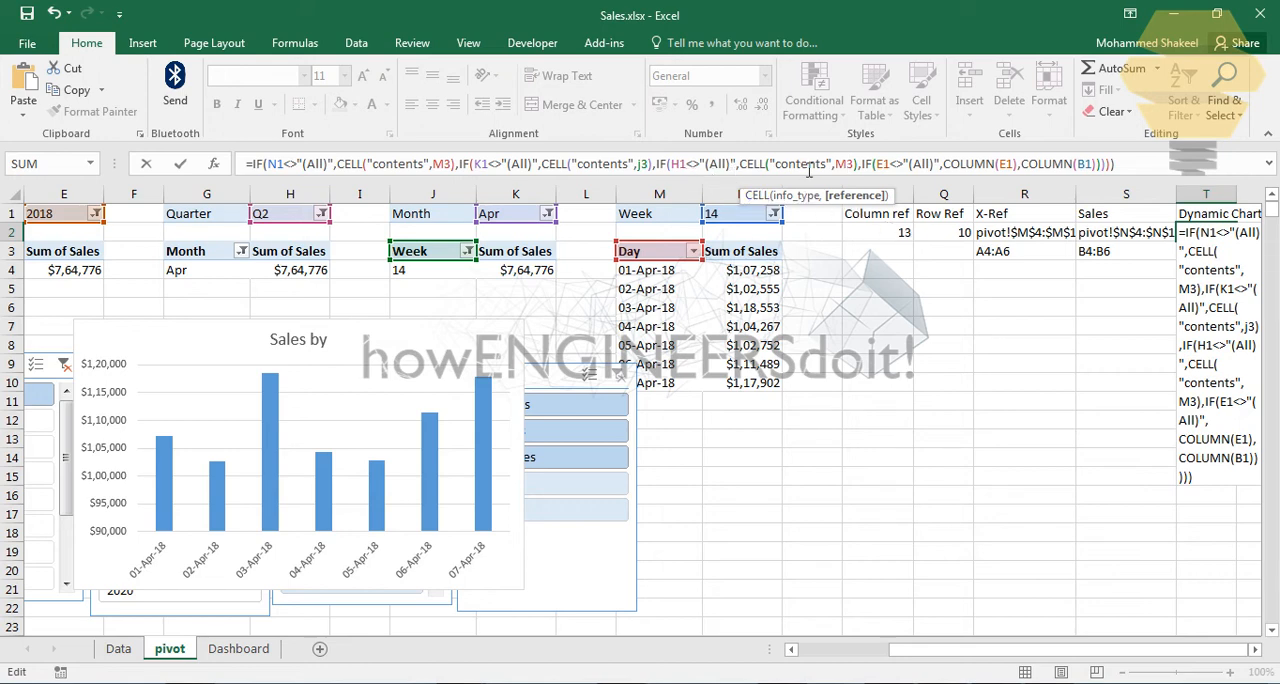
pyautogui.press('BackSpace')
pyautogui.write('g')
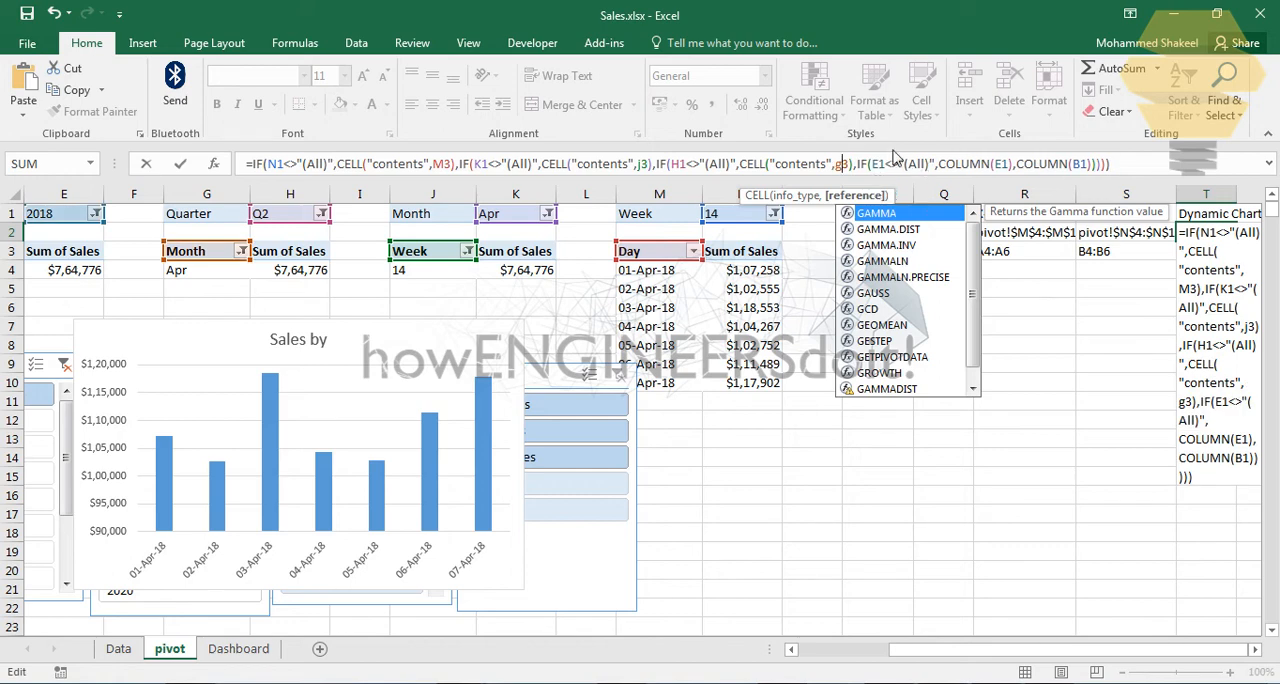
# Step: Replace COLUMN(E1) in the T2 formula with the copied CELL expression and change its reference to D3
pyautogui.moveTo(908, 650); pyautogui.dragTo(798, 652)
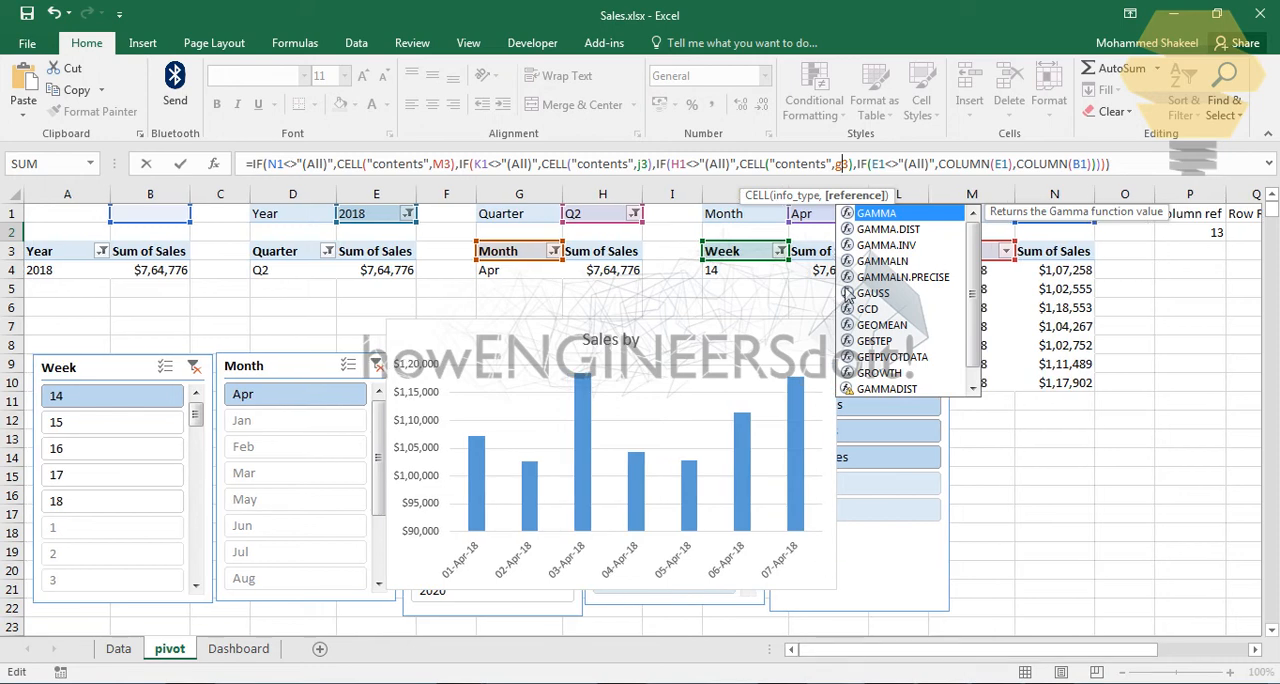
pyautogui.click(922, 167)
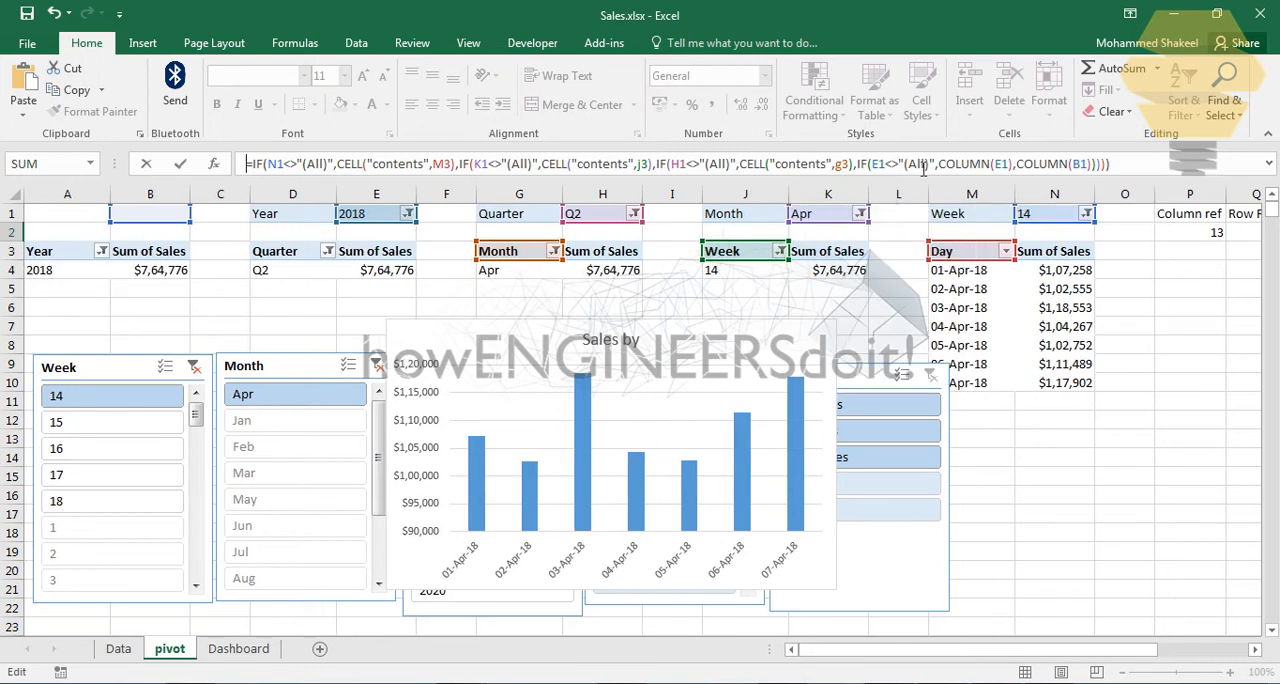
pyautogui.click(906, 167)
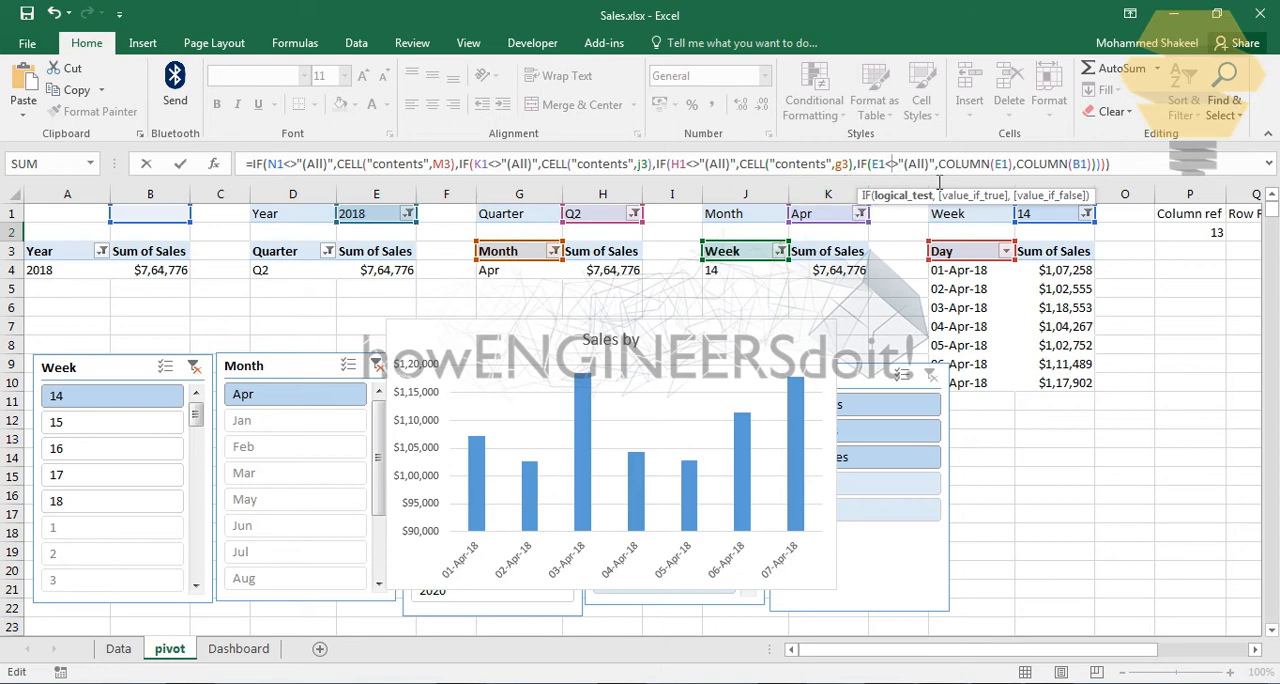
pyautogui.moveTo(939, 167); pyautogui.dragTo(1012, 170)
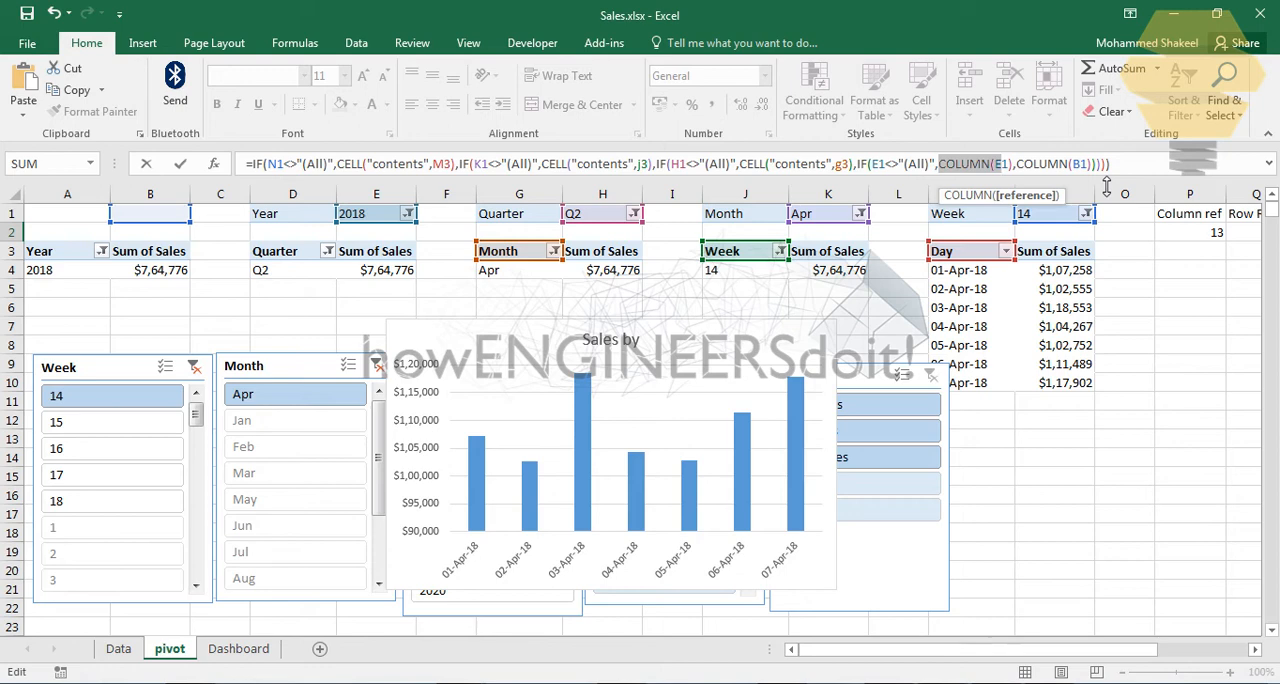
pyautogui.press('Delete')
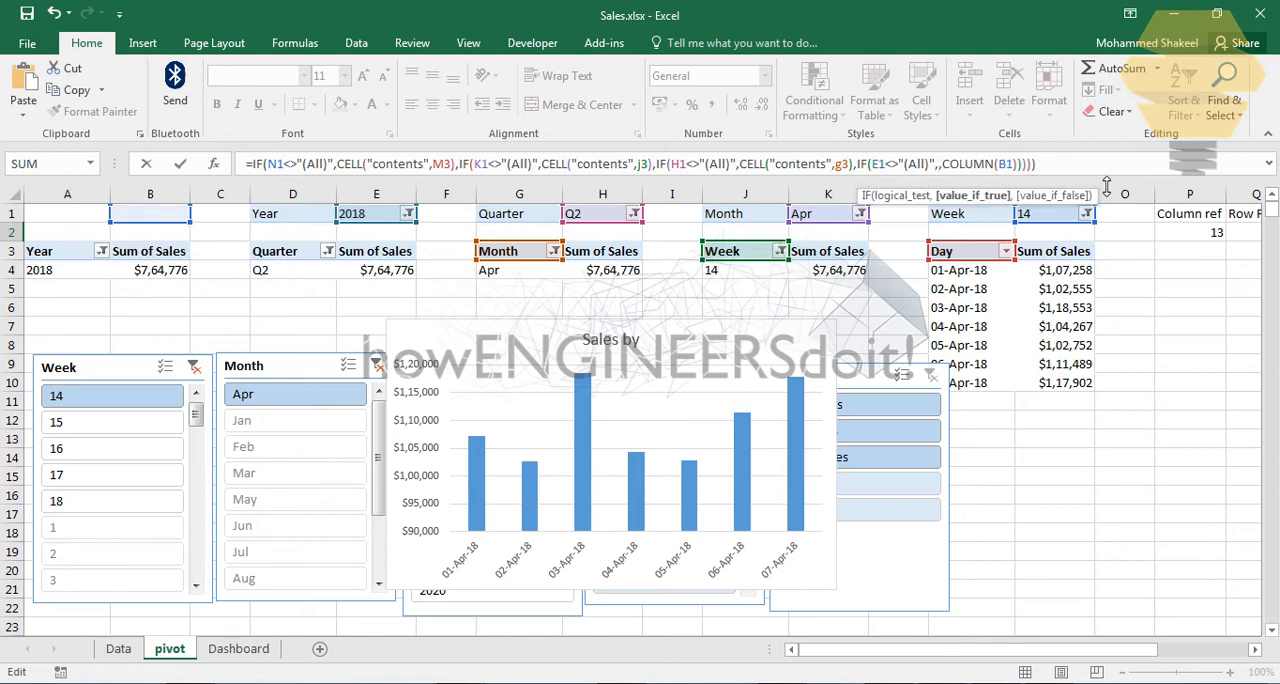
pyautogui.write('CELL("contents",M3)')
pyautogui.press('Left')
pyautogui.press('Left')
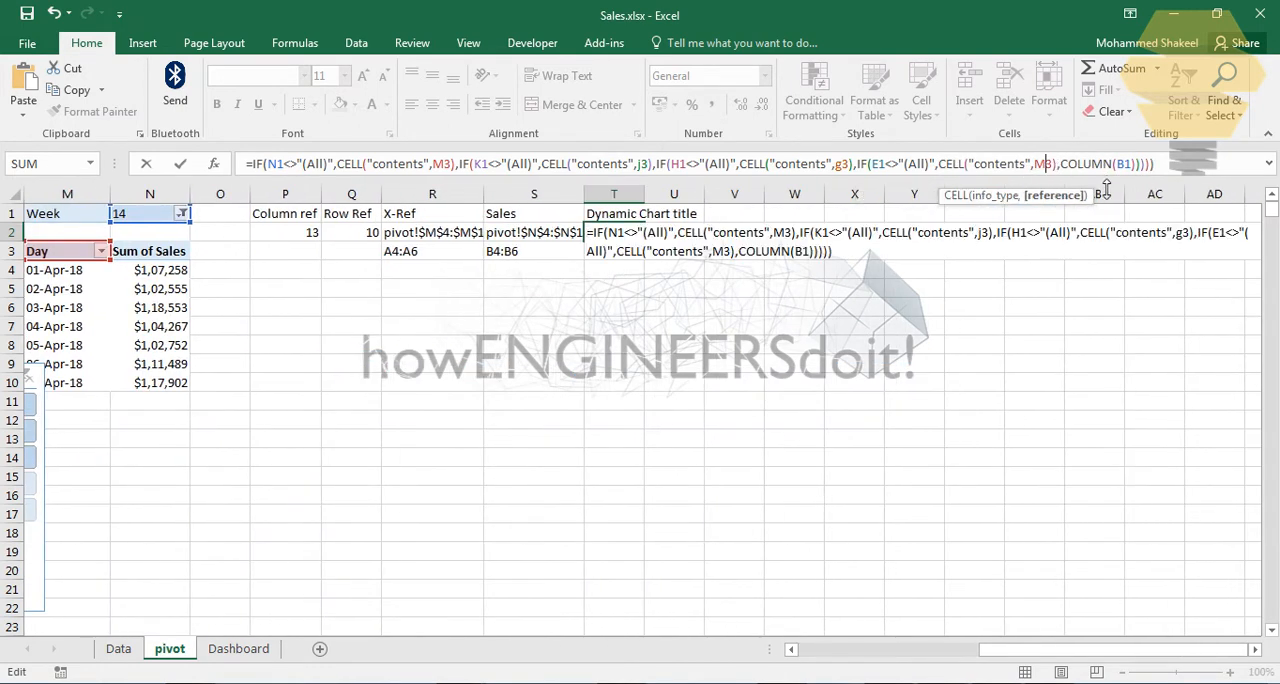
pyautogui.press('BackSpace')
pyautogui.write('d')
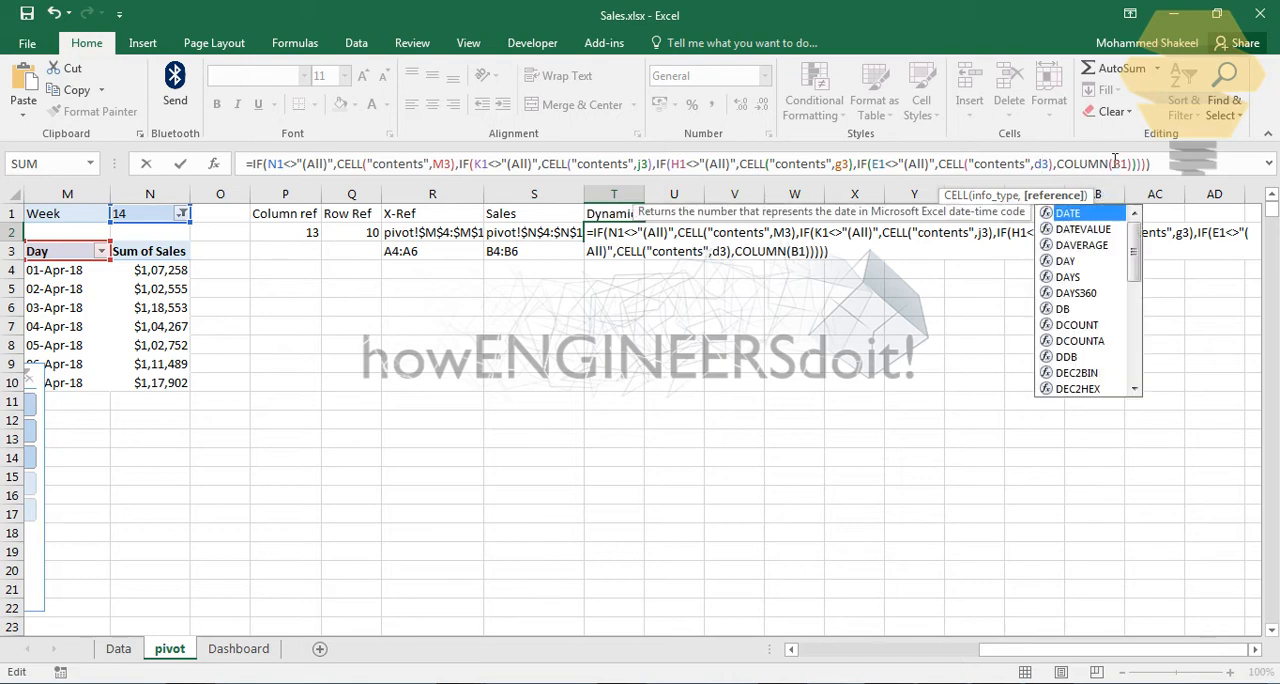
# Step: Replace COLUMN(B1) in the T2 formula with CELL("contents",A3) and enter the formula, accepting the proposed correction
pyautogui.click(1063, 163)
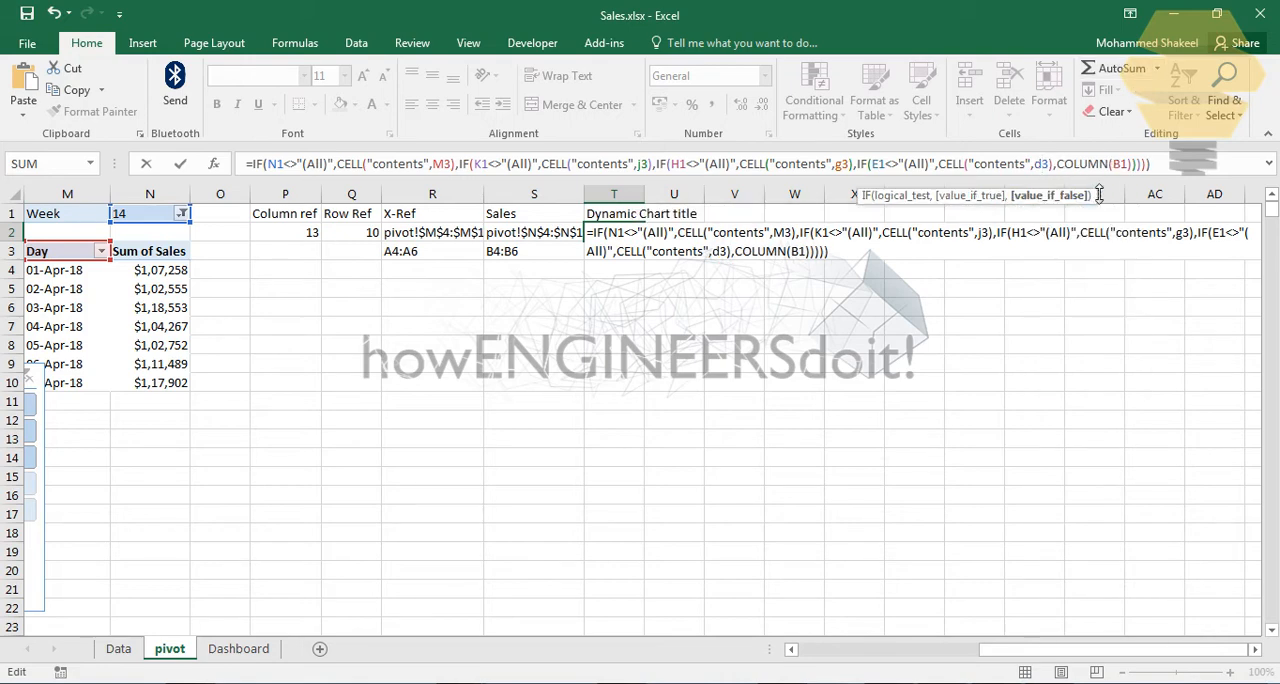
pyautogui.moveTo(1058, 164); pyautogui.dragTo(1128, 164)
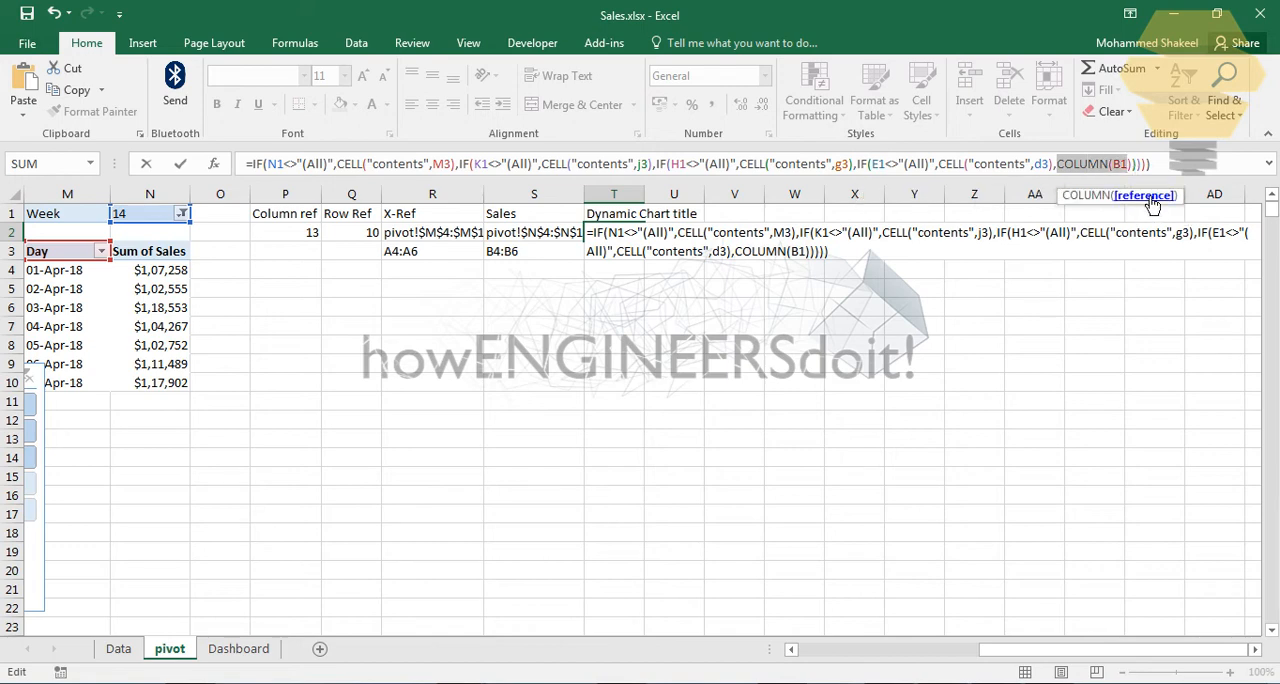
pyautogui.press('Delete')
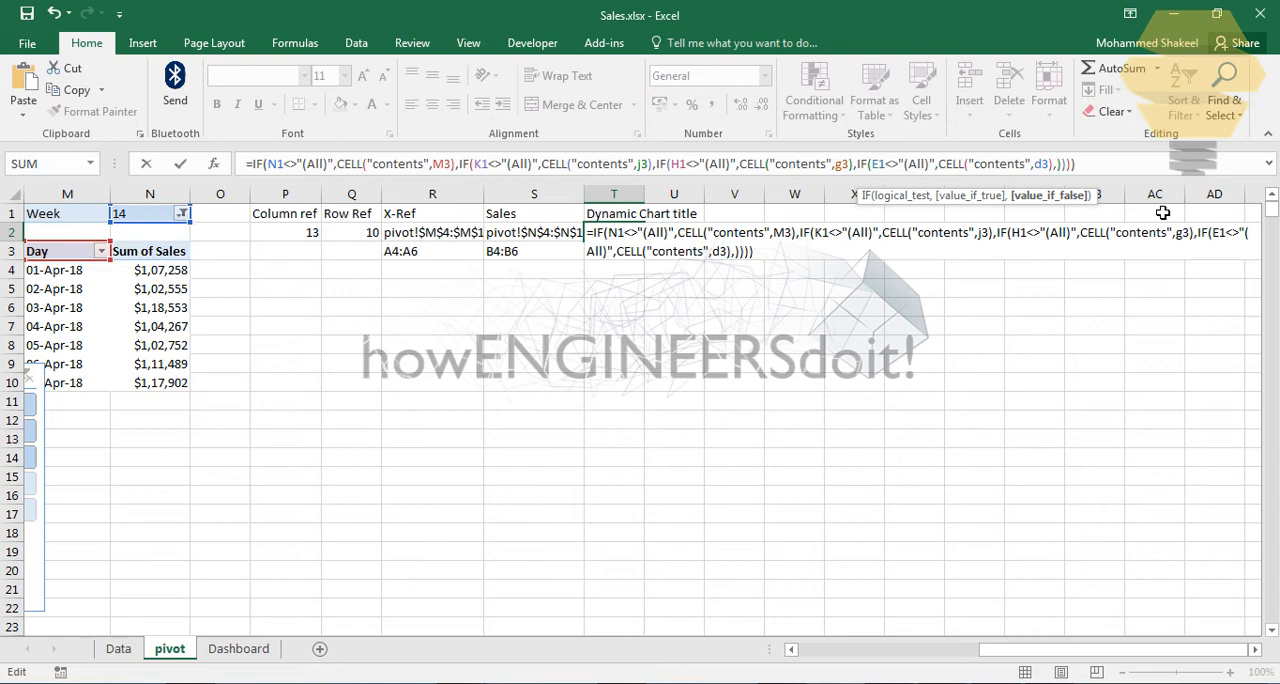
pyautogui.write('cell')
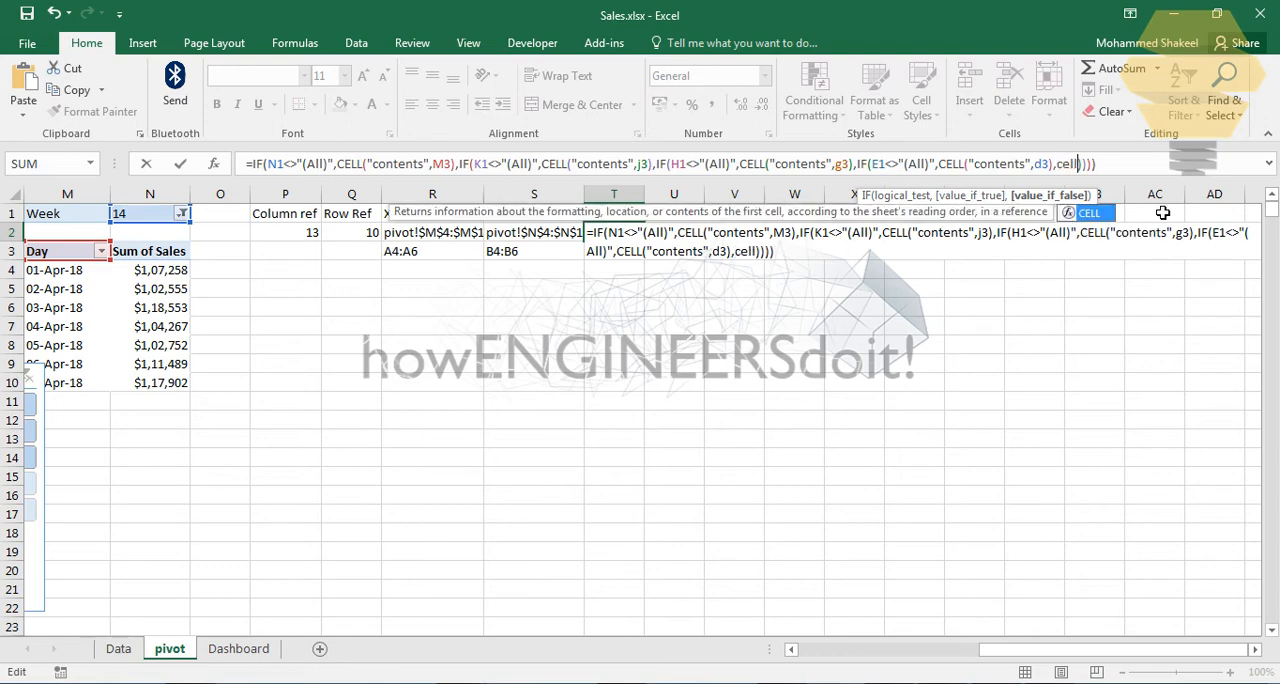
pyautogui.write('()')
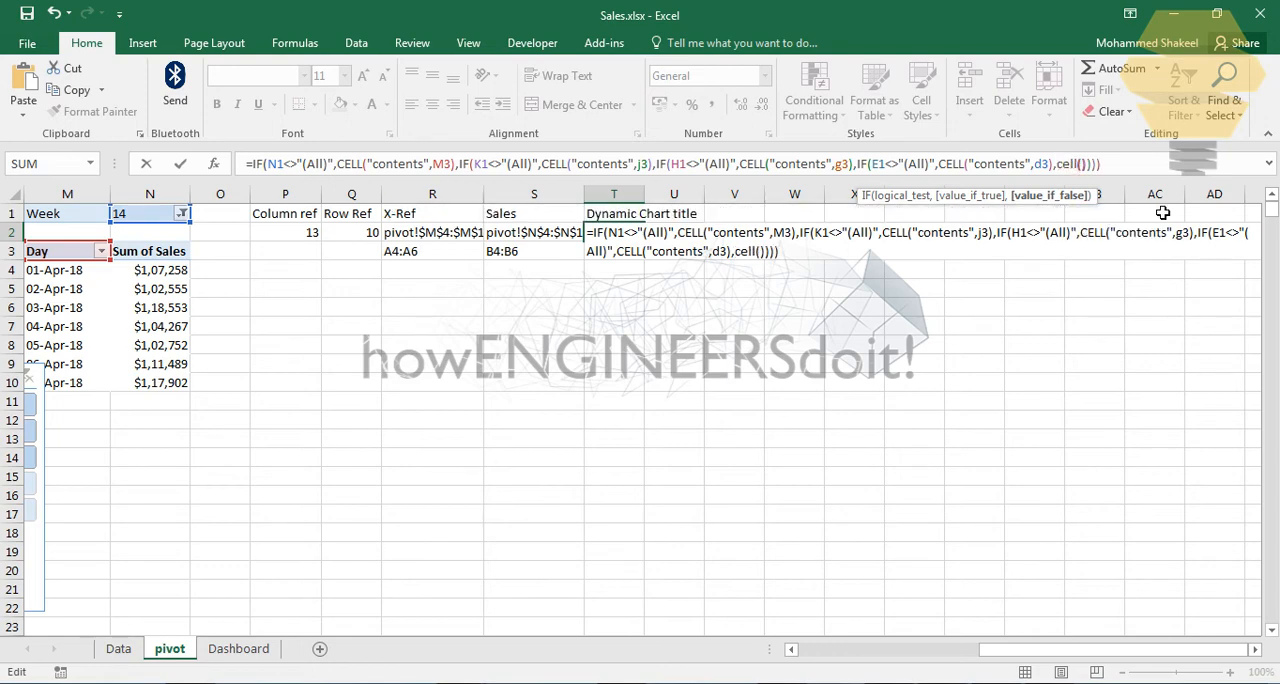
pyautogui.press('Left')
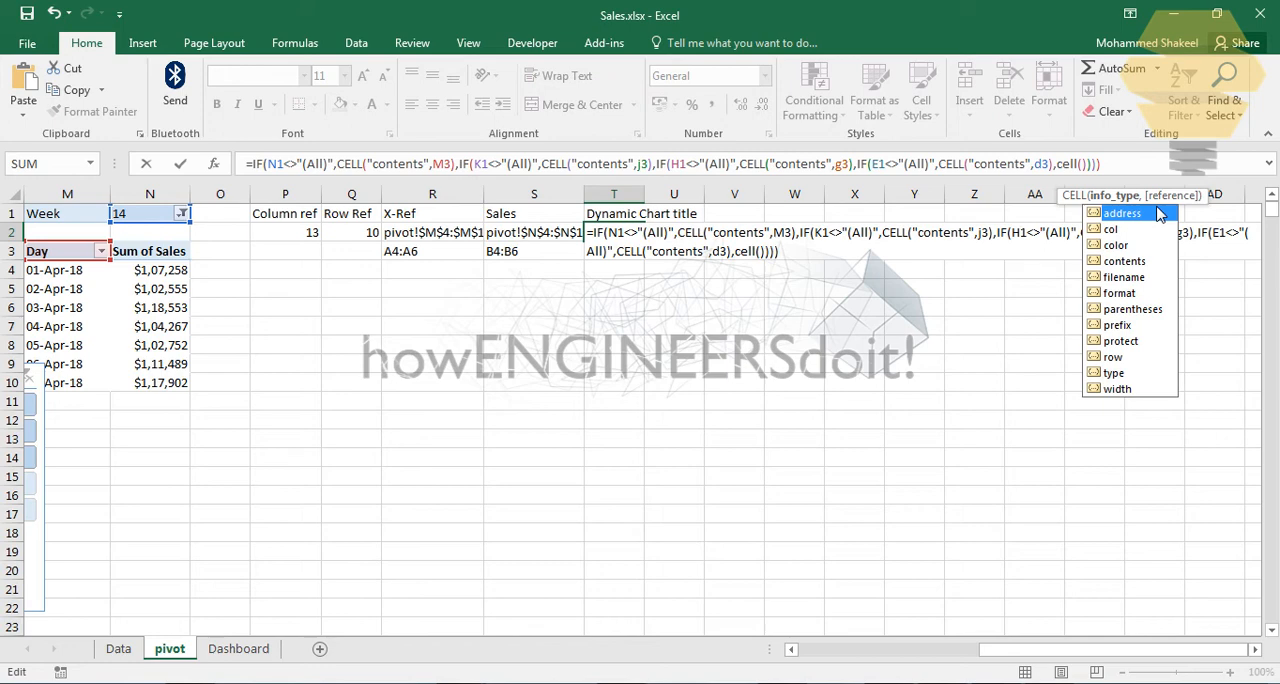
pyautogui.doubleClick(1120, 263)
pyautogui.write(',')
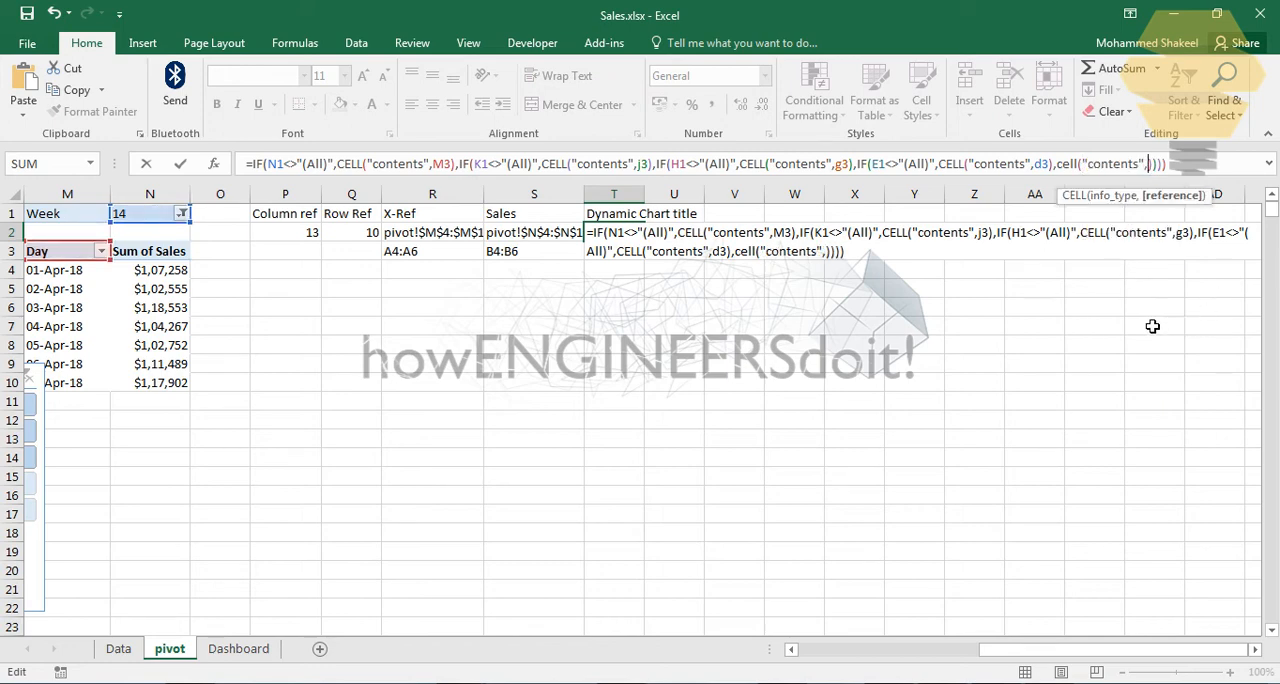
pyautogui.moveTo(1063, 658); pyautogui.dragTo(883, 658)
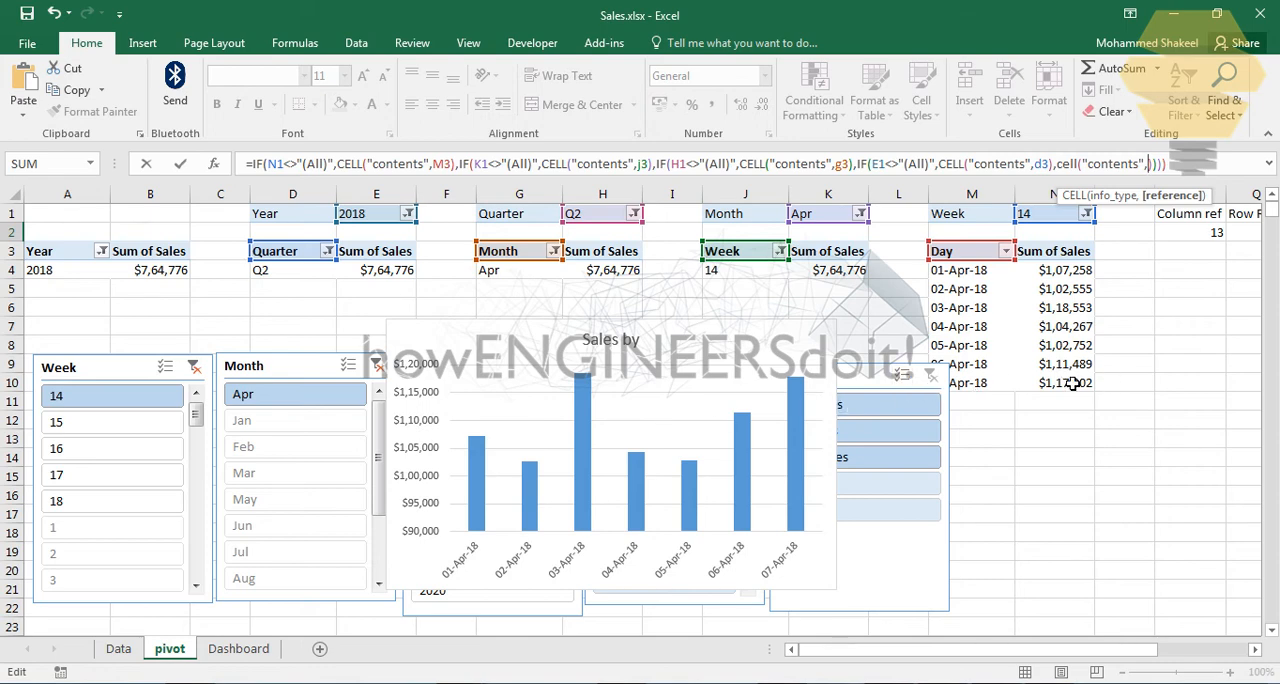
pyautogui.write('A3')
pyautogui.press('Return')
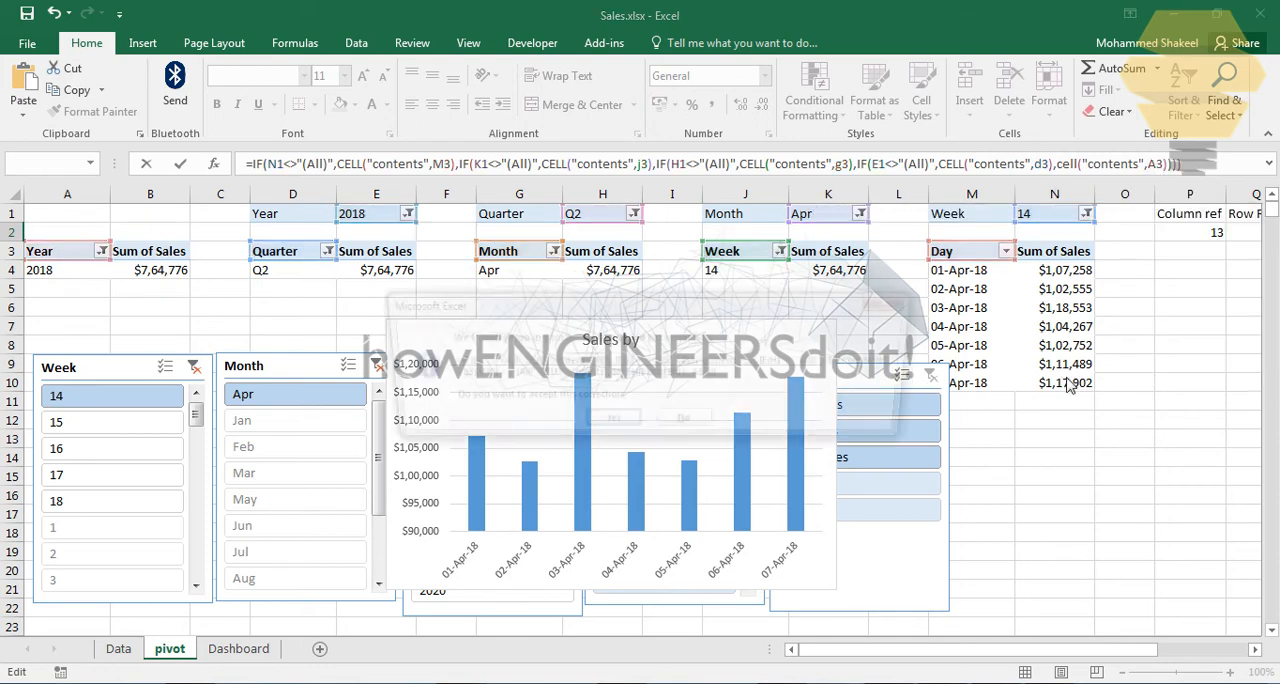
pyautogui.press('Return')
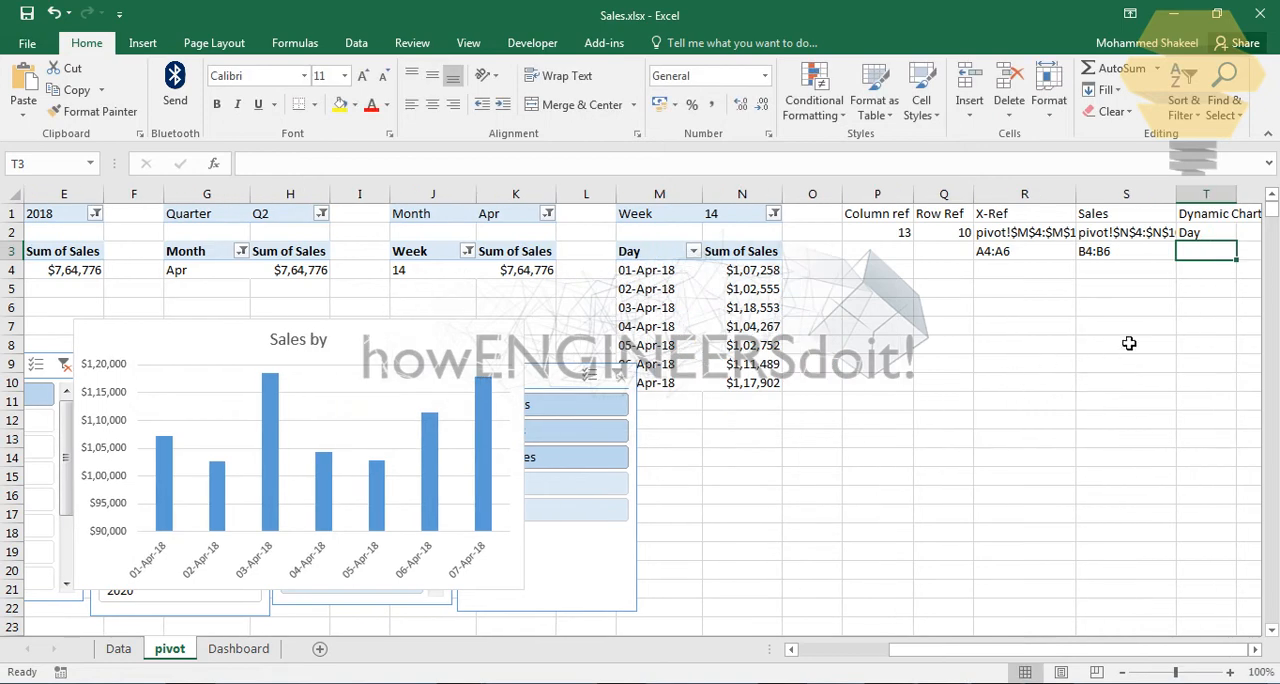
pyautogui.click(1221, 238)
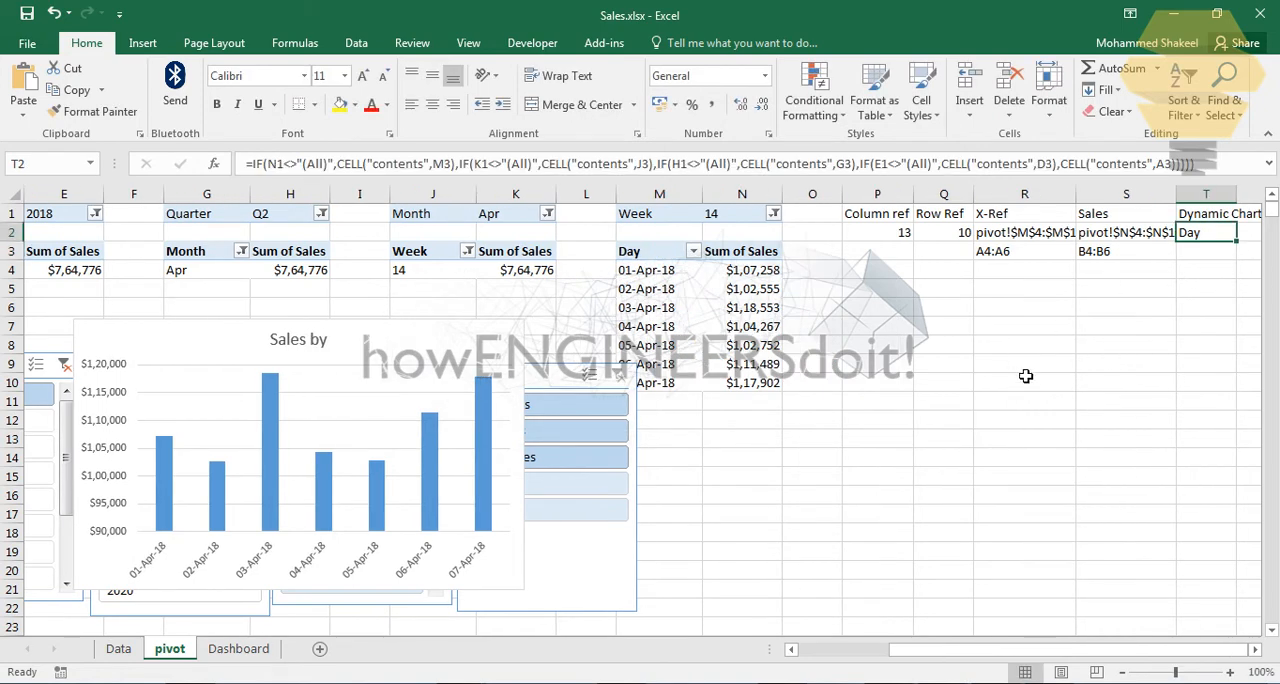
# Step: Enter the formula ="Sales by "&T2 in cell T3
pyautogui.click(1204, 257)
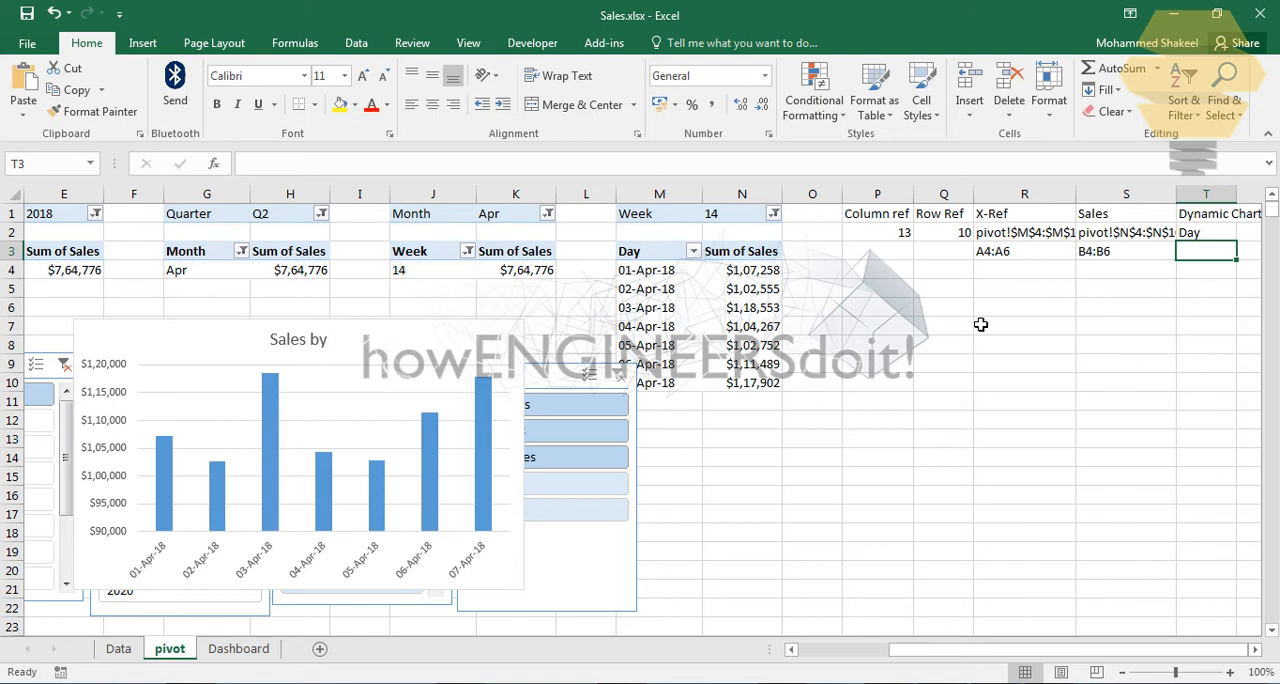
pyautogui.write('="Sales by "&')
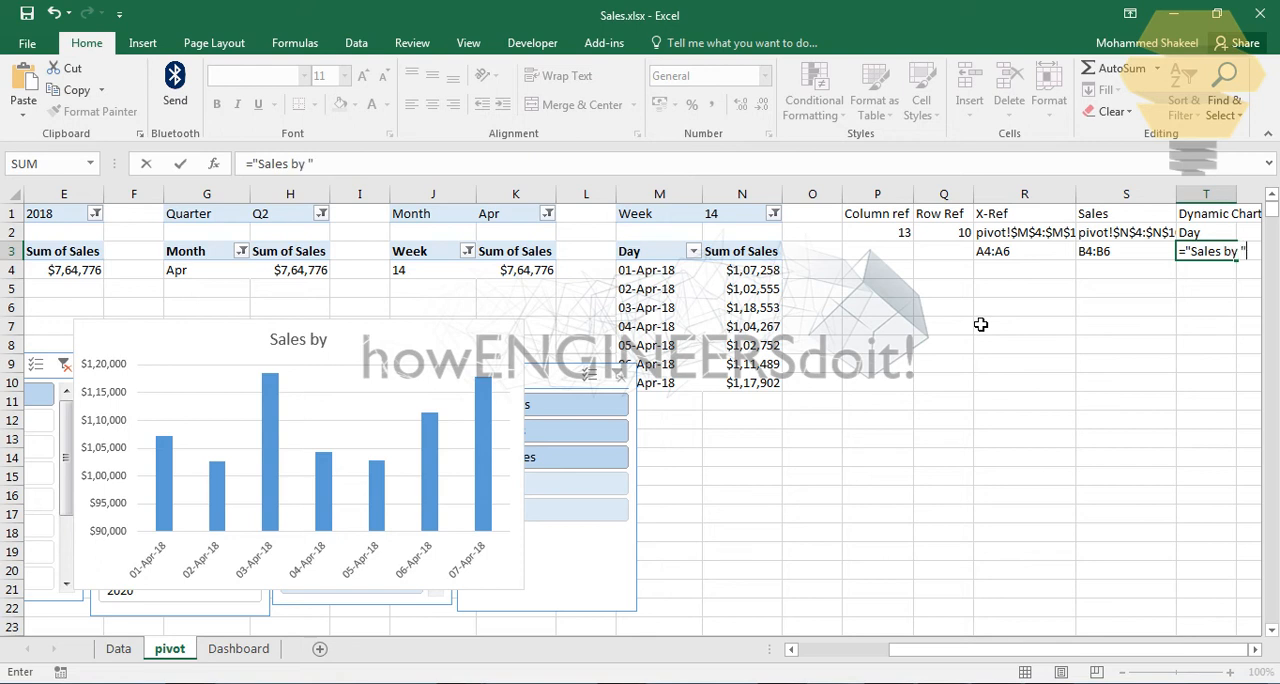
pyautogui.click(1222, 236)
pyautogui.press('Return')
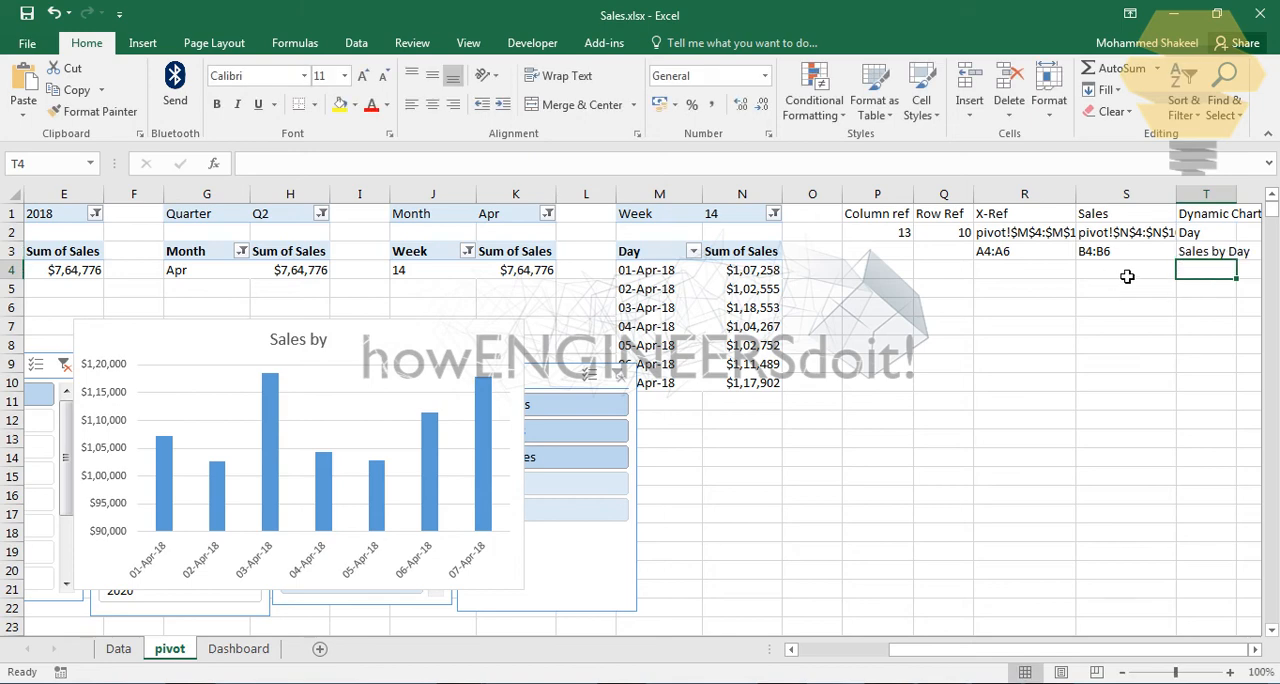
pyautogui.click(1143, 334)
pyautogui.click(1230, 260)
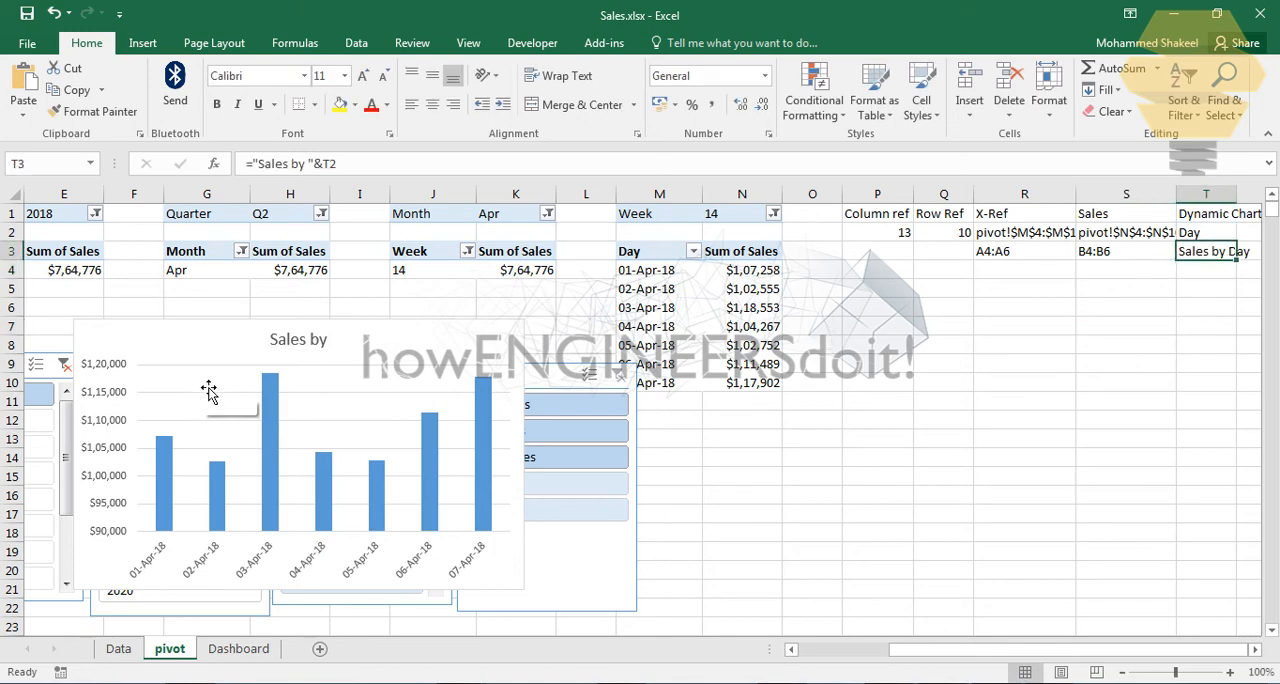
# Step: Link the chart's title to cell T3 on the pivot sheet
pyautogui.click(300, 342)
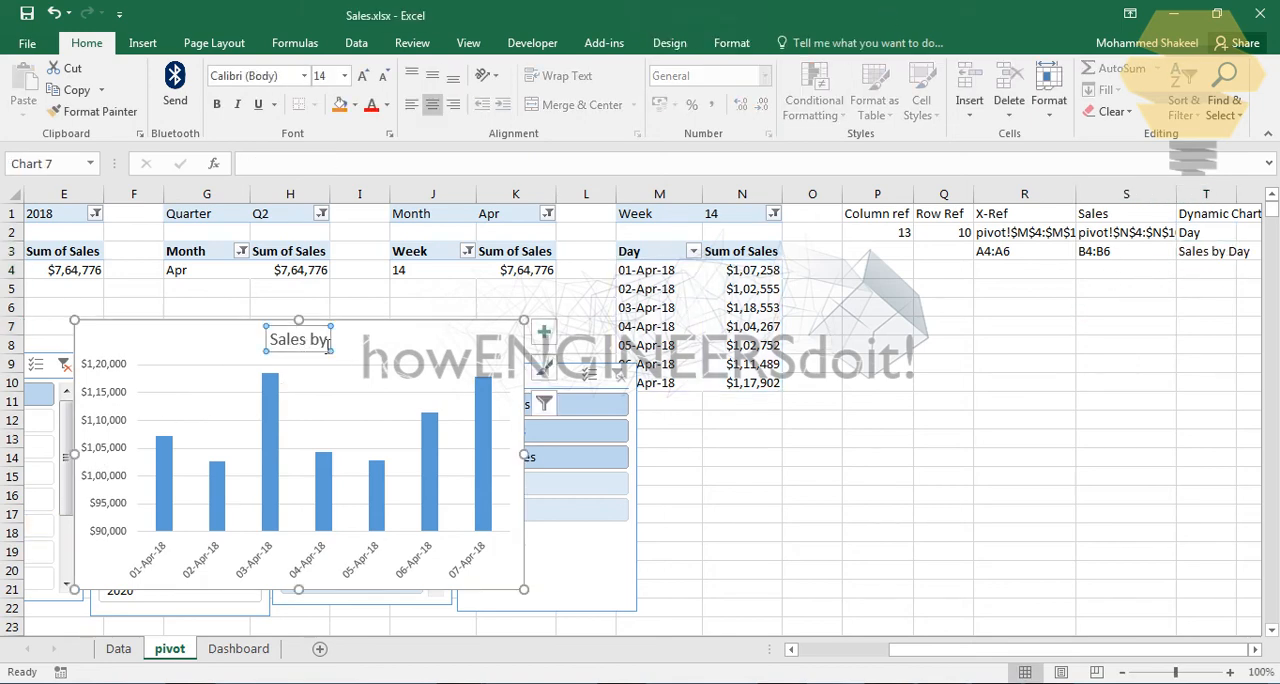
pyautogui.click(314, 166)
pyautogui.write('=')
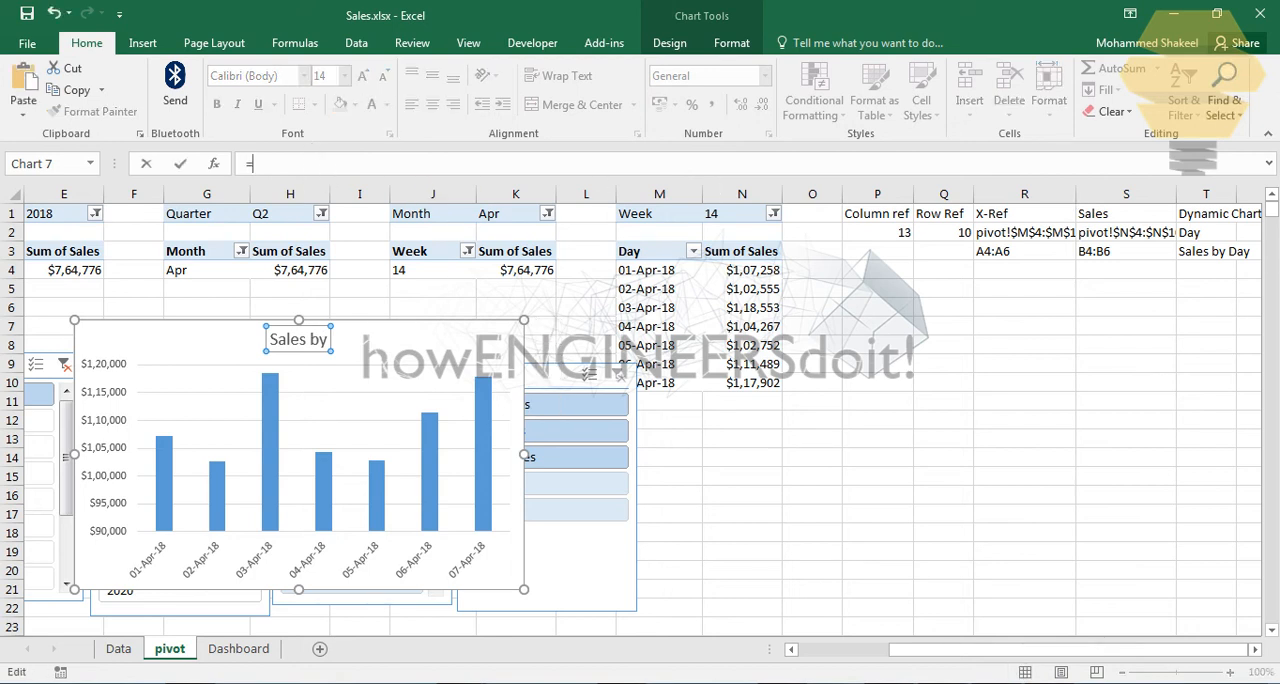
pyautogui.click(1233, 256)
pyautogui.press('Return')
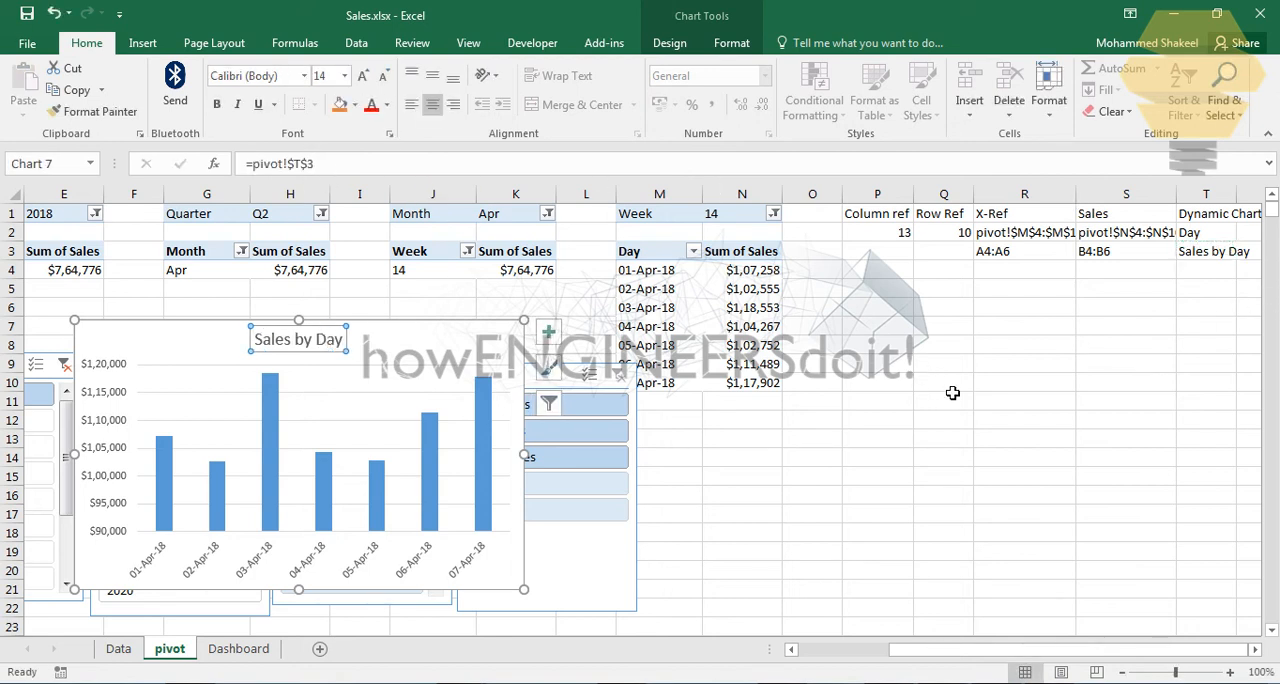
pyautogui.click(952, 390)
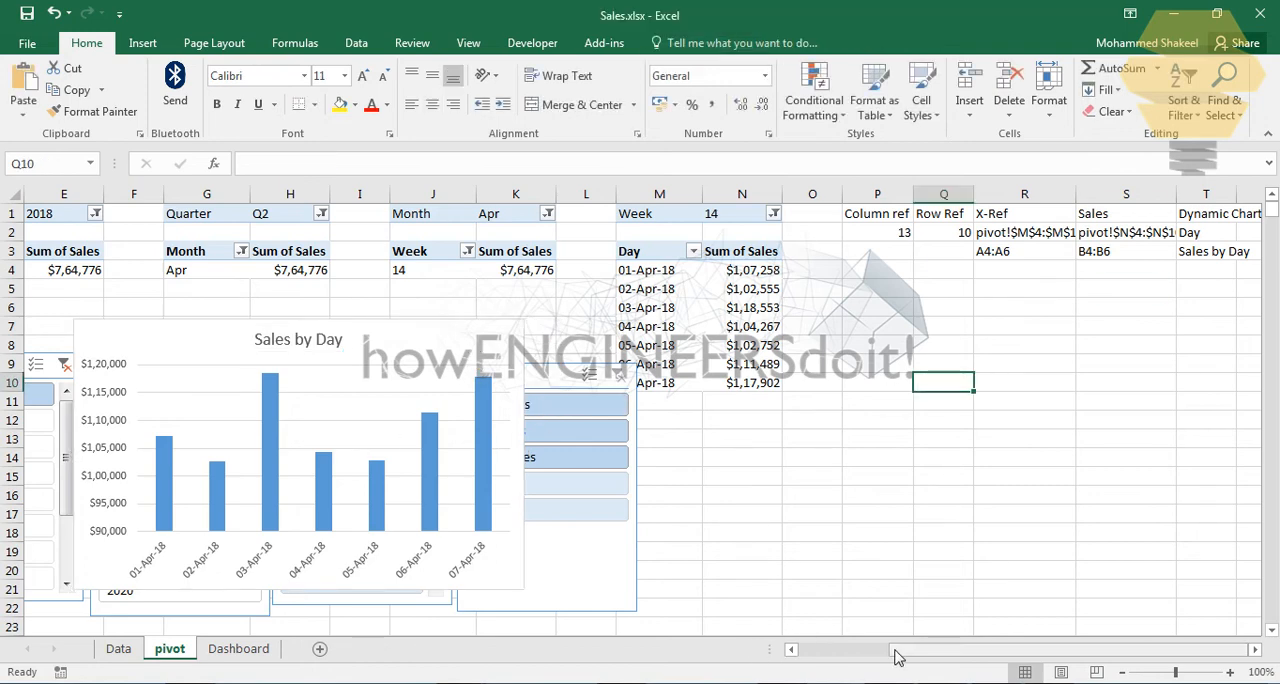
# Step: Clear the filter on the Week slicer to test the dynamic chart title
pyautogui.moveTo(897, 656); pyautogui.dragTo(748, 652)
pyautogui.click(1049, 478)
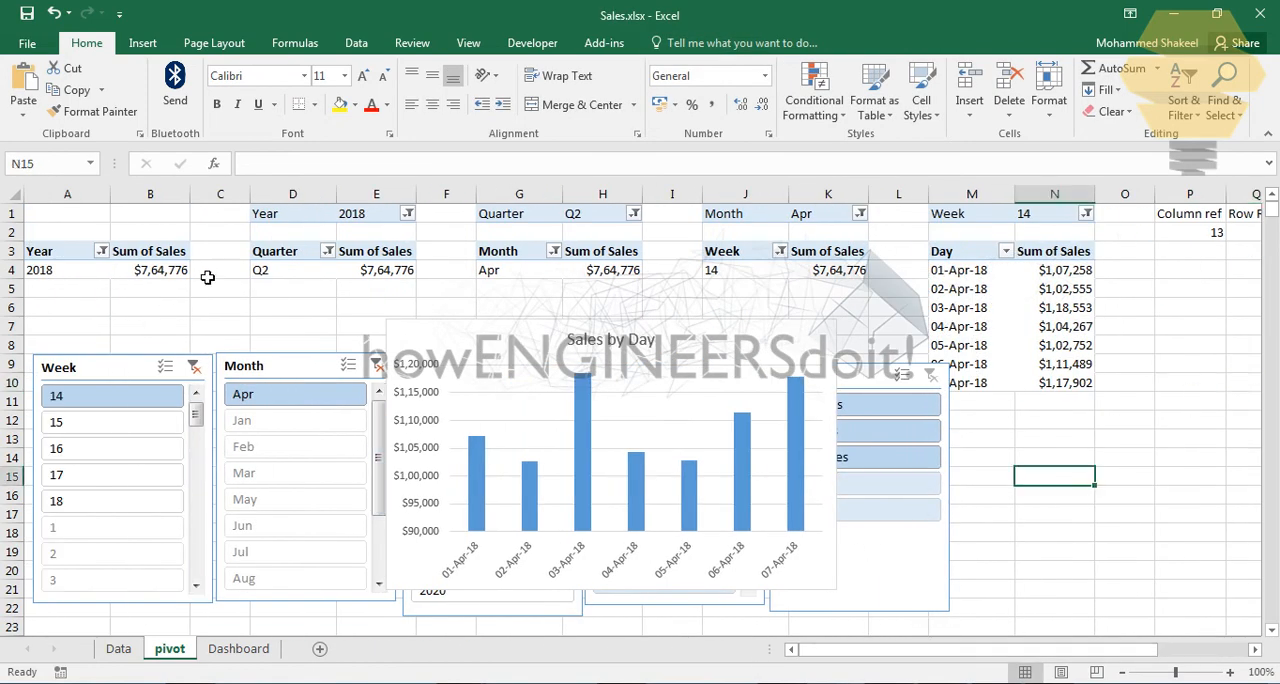
pyautogui.click(194, 368)
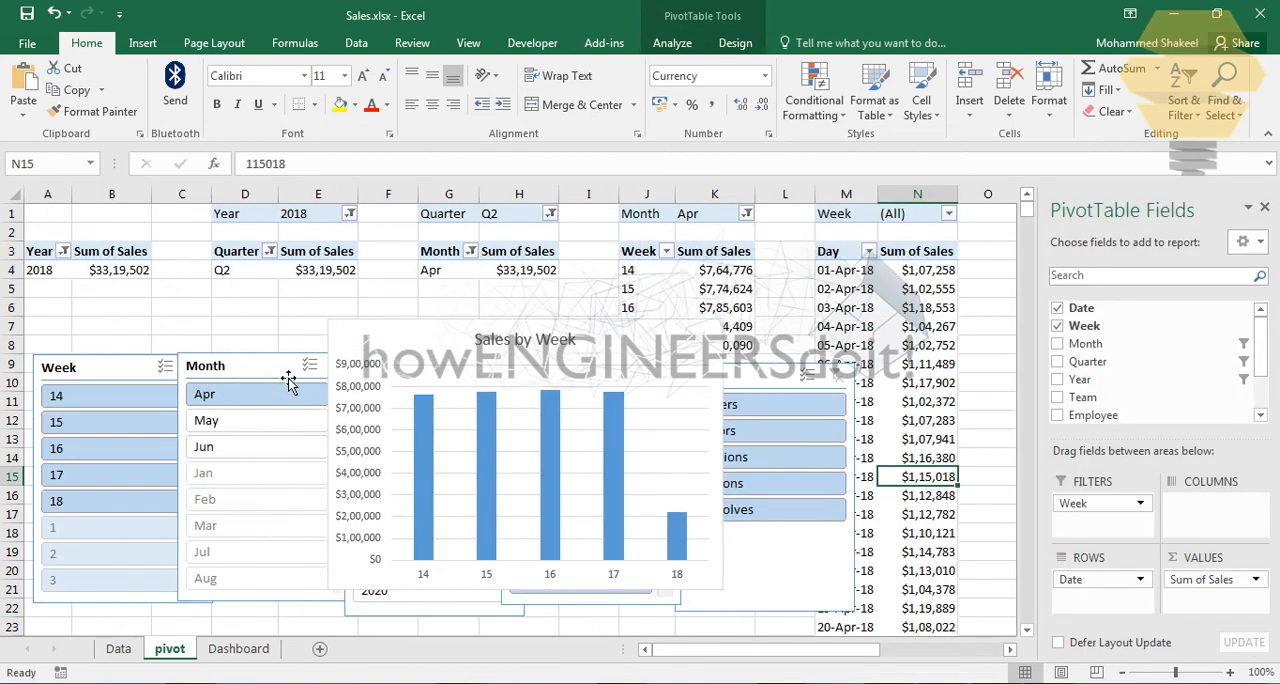
# Step: Move the chart off the slicers to the area right of the Team slicer and nudge the Employee slicer slightly right
pyautogui.click(503, 340)
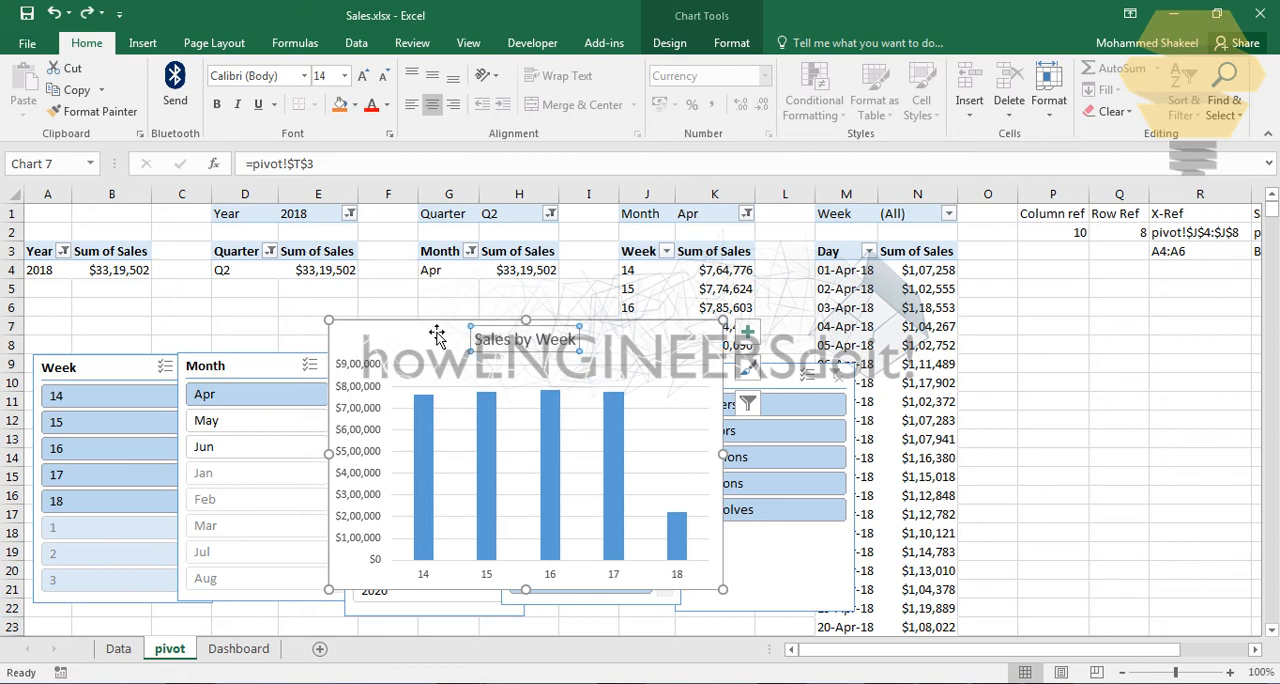
pyautogui.moveTo(478, 337); pyautogui.dragTo(997, 331)
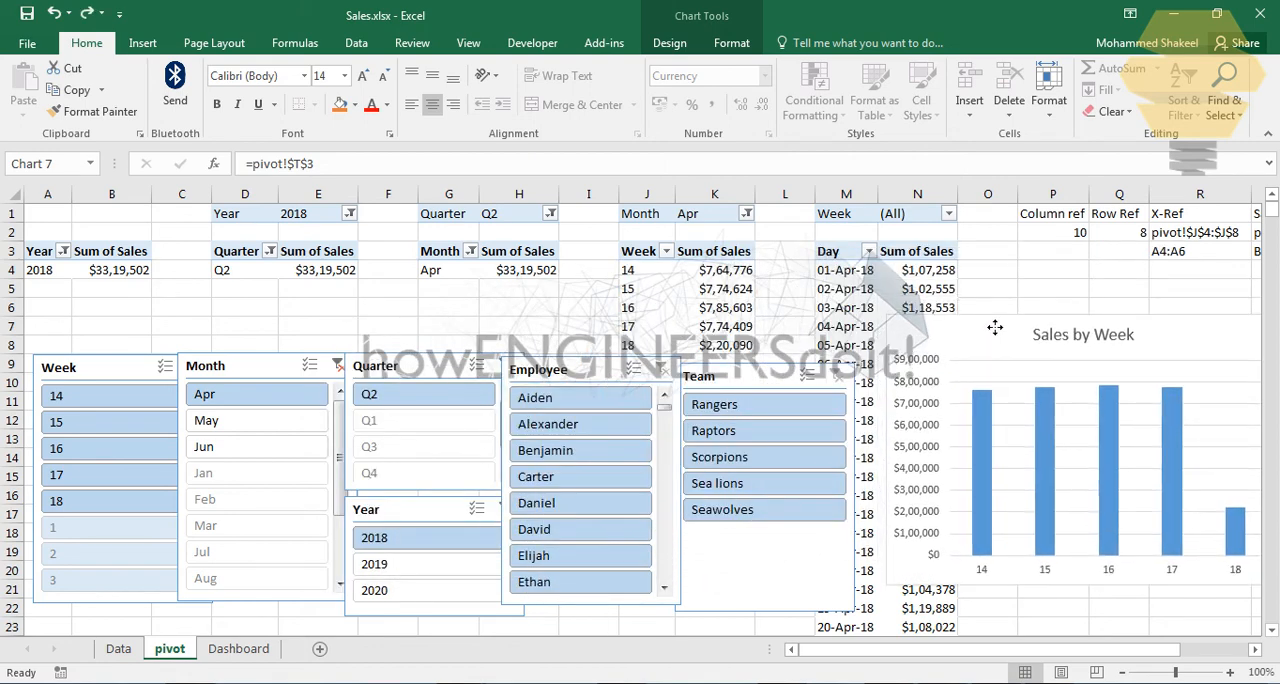
pyautogui.moveTo(580, 367); pyautogui.dragTo(585, 372)
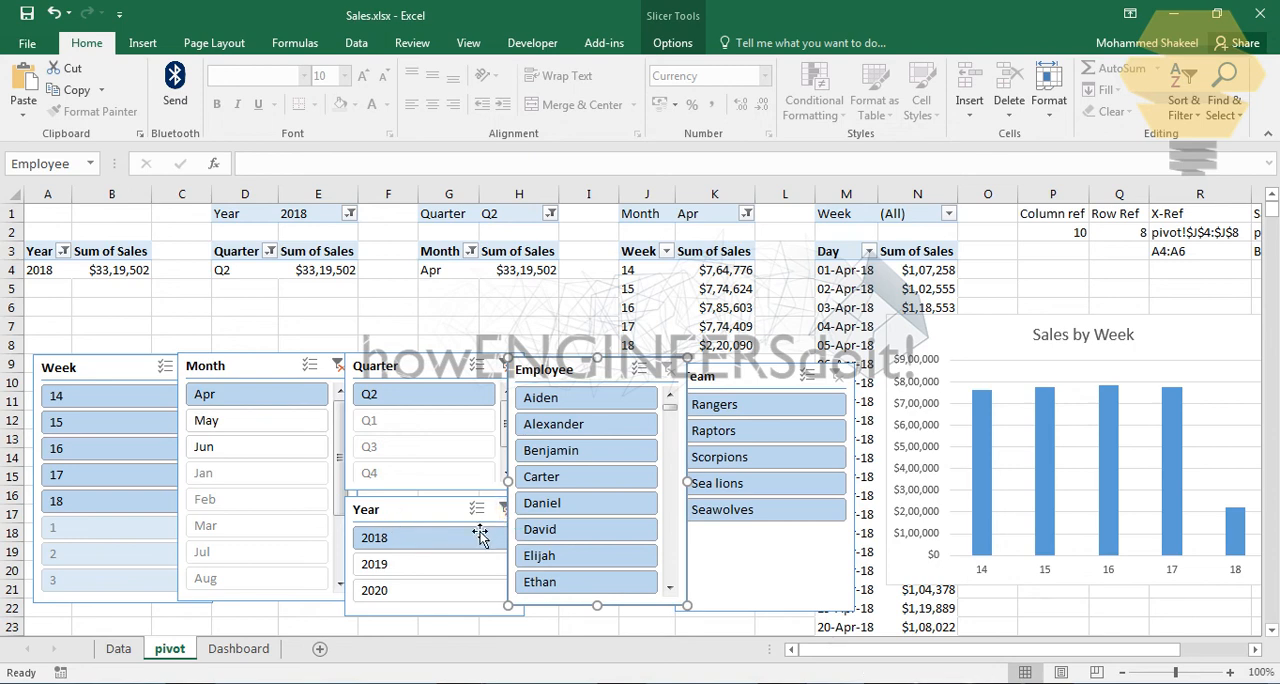
# Step: Clear the Year, Quarter and Month slicer filters and filter the Year slicer to 2018
pyautogui.click(502, 509)
pyautogui.click(502, 365)
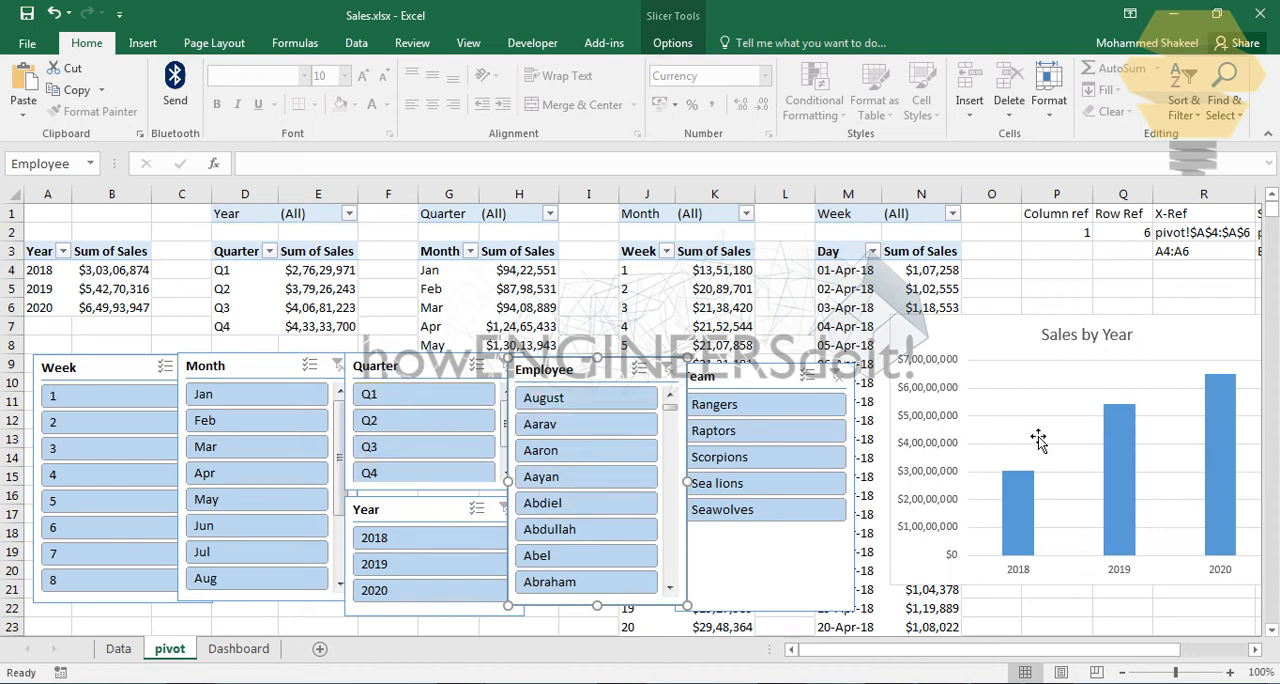
pyautogui.click(445, 540)
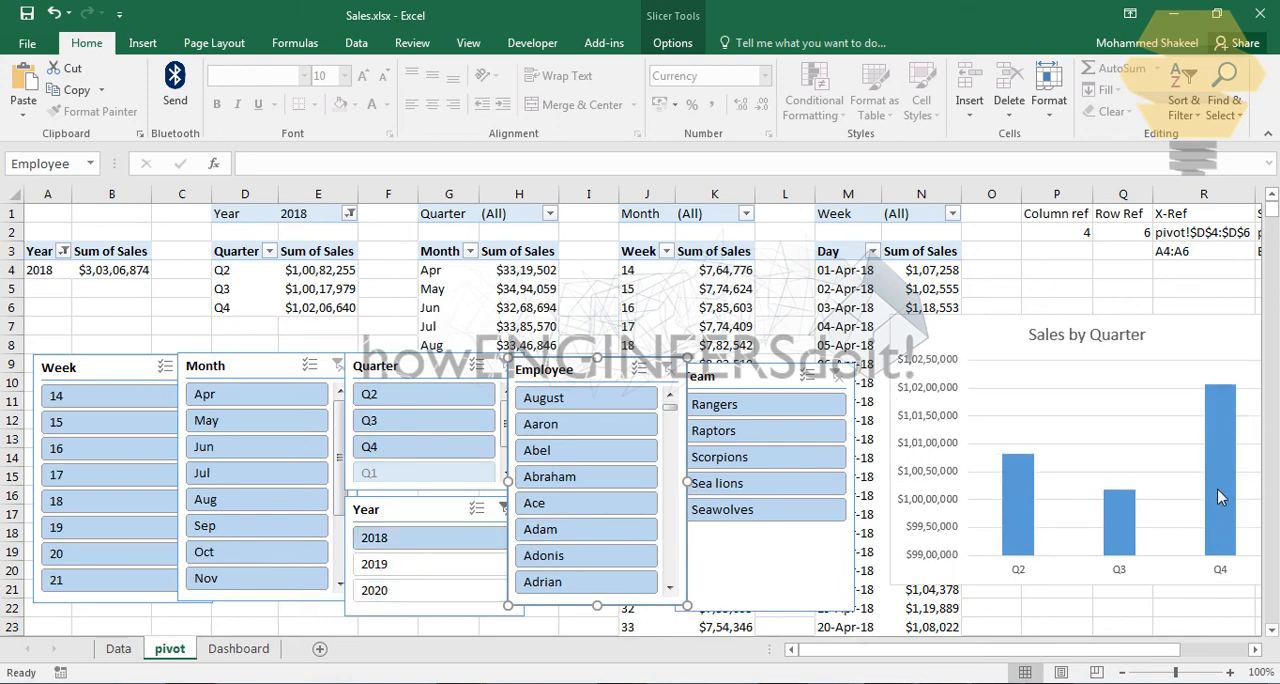
# Step: Move the chart up and slightly left, and filter the slicers to quarter Q2, month Apr and week 14
pyautogui.moveTo(1175, 326); pyautogui.dragTo(1097, 231)
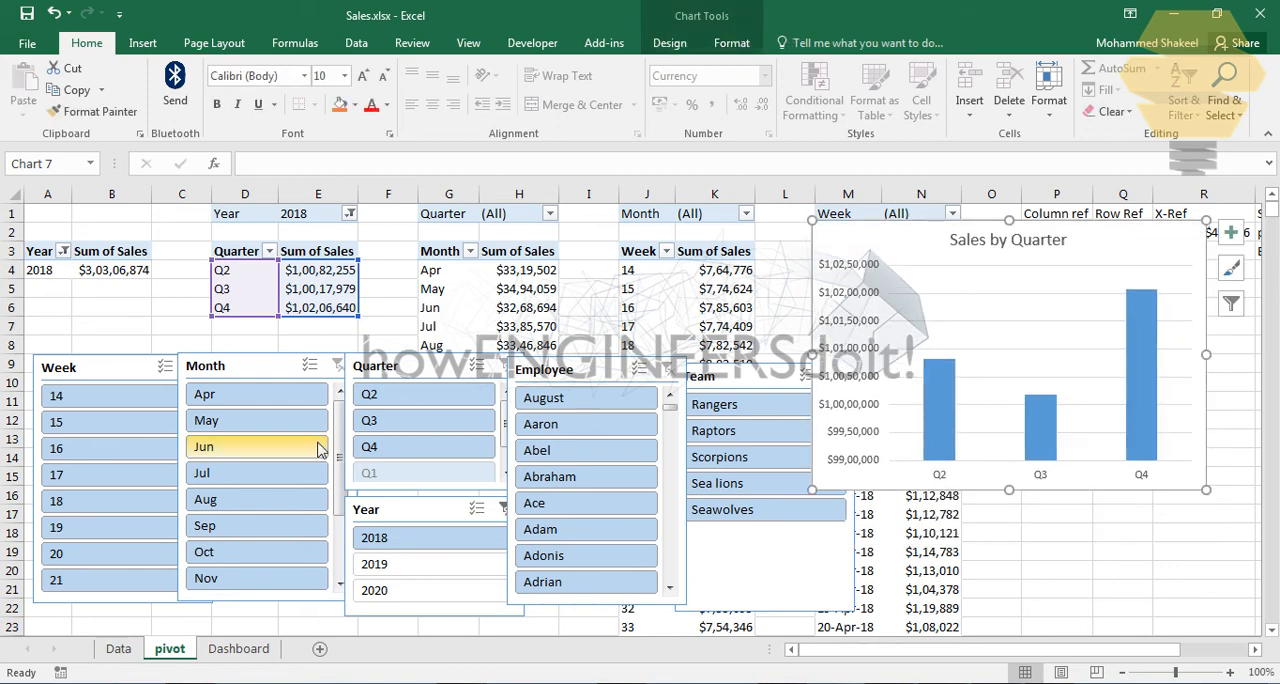
pyautogui.click(408, 395)
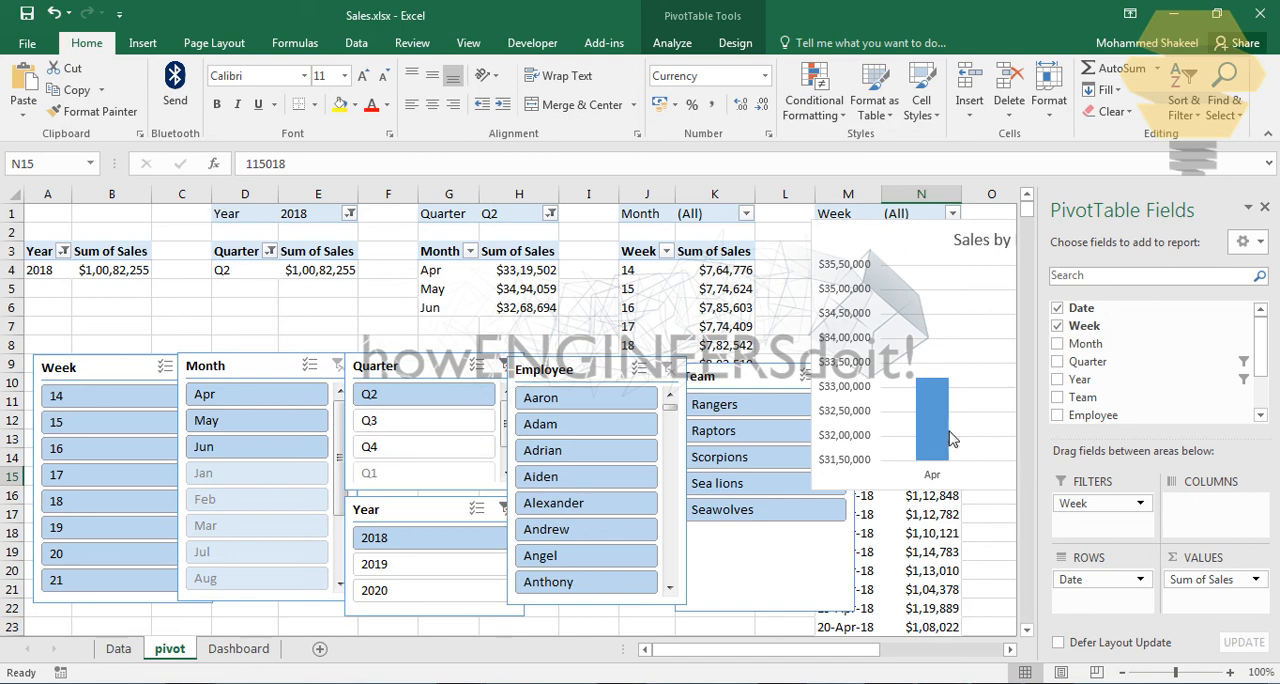
pyautogui.click(1265, 208)
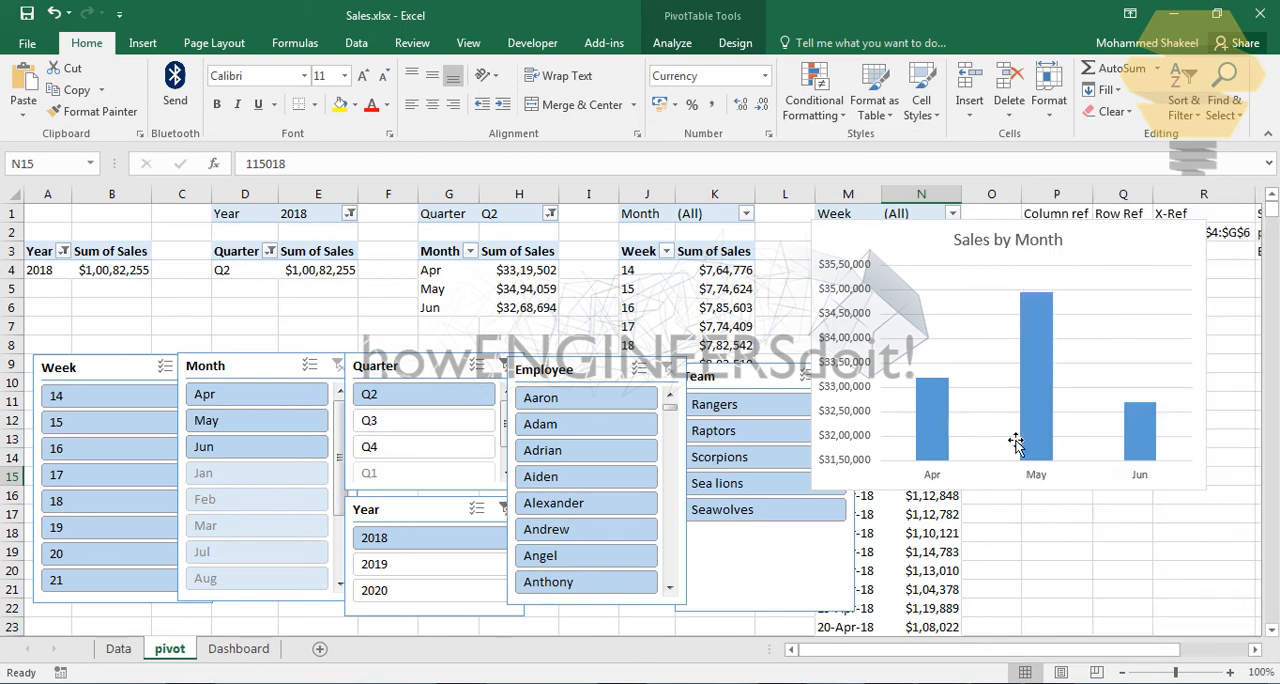
pyautogui.click(240, 394)
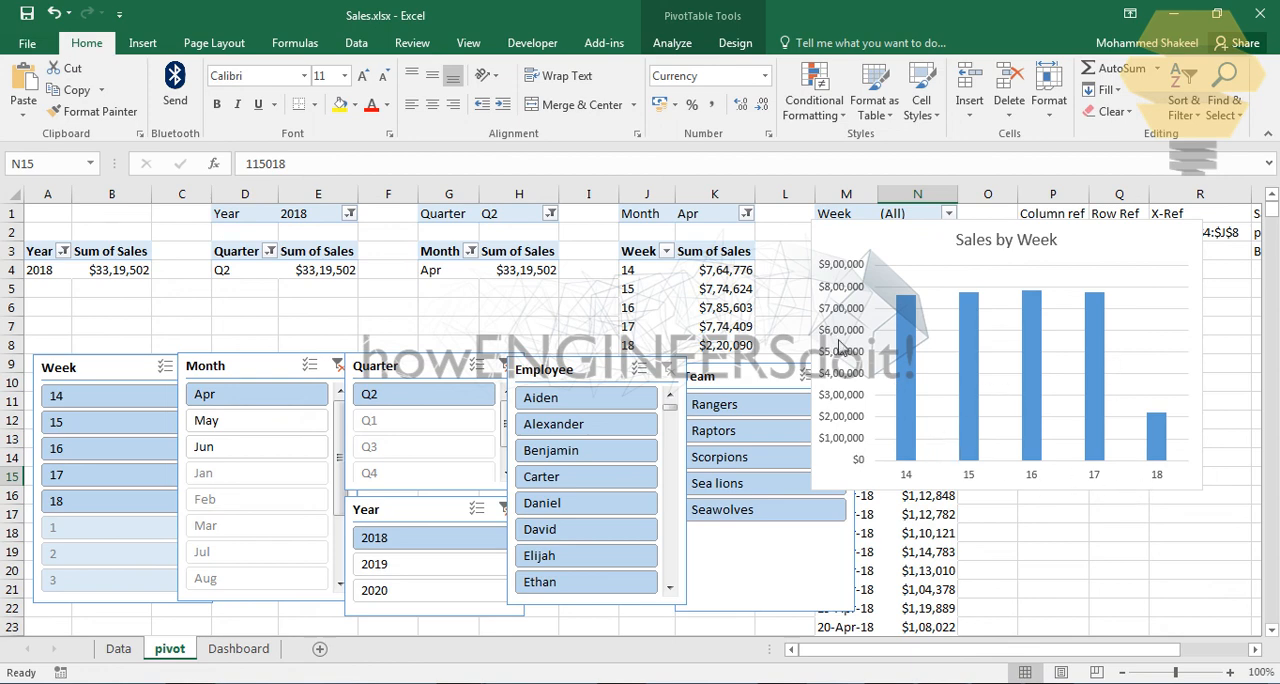
pyautogui.click(82, 400)
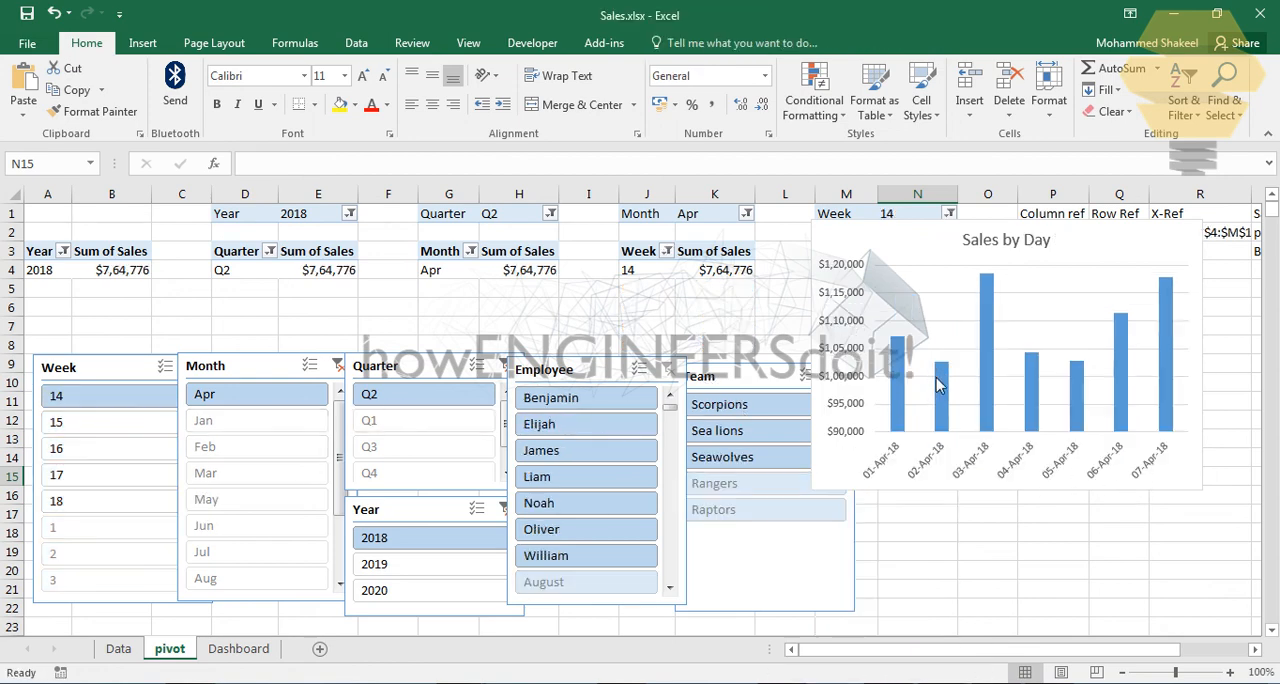